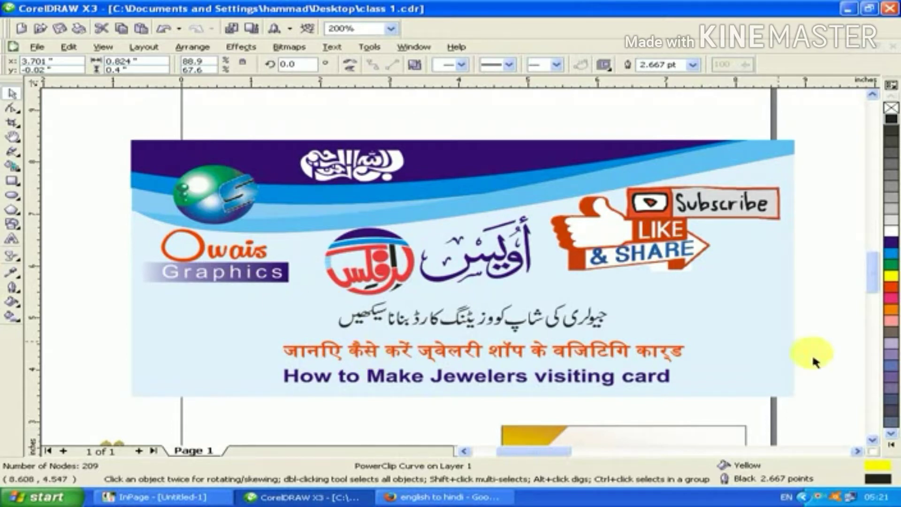
Step: Try moving the gold corner triangle off the business card background, and undo the move
left_click(872, 440)
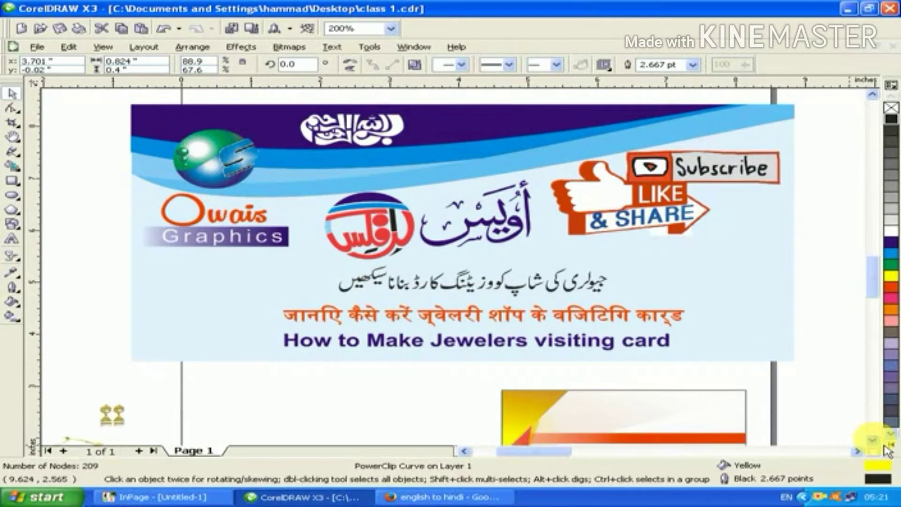
left_click(872, 439)
left_click(873, 440)
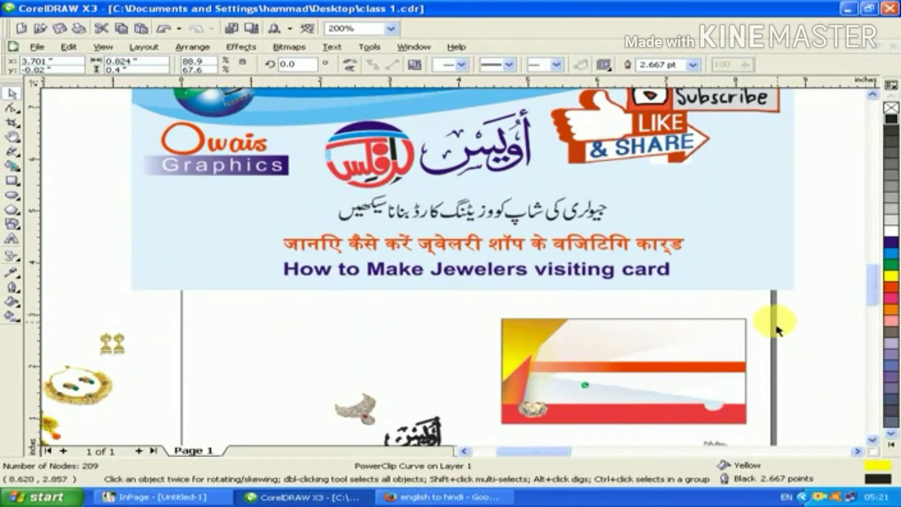
left_click(749, 332)
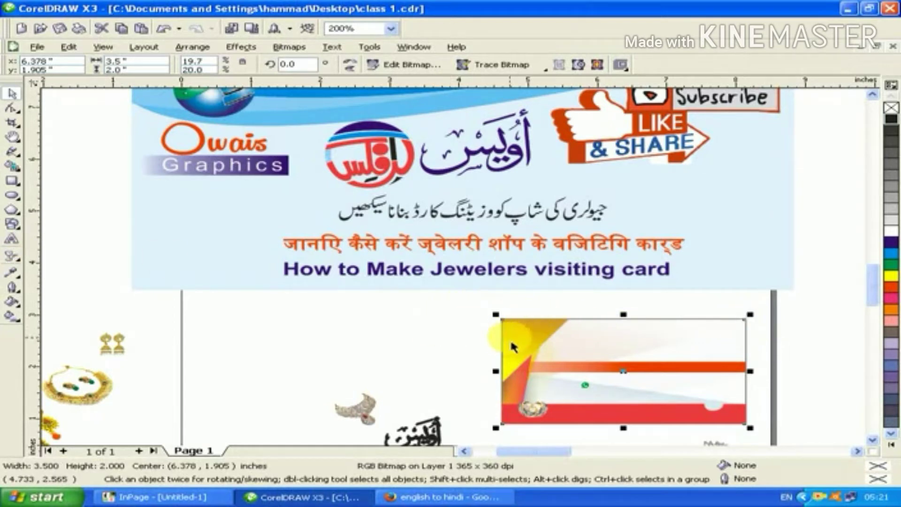
left_click(450, 328)
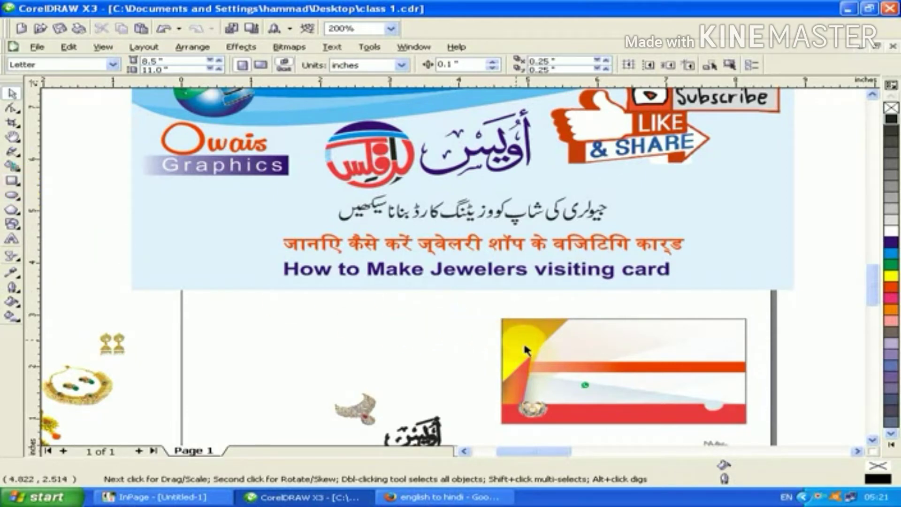
left_click_drag(529, 348, 378, 330)
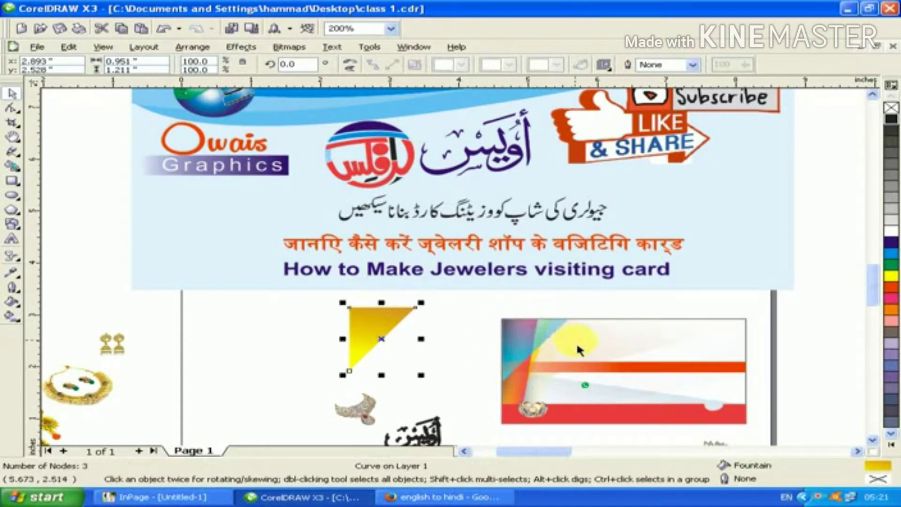
key("ctrl+z")
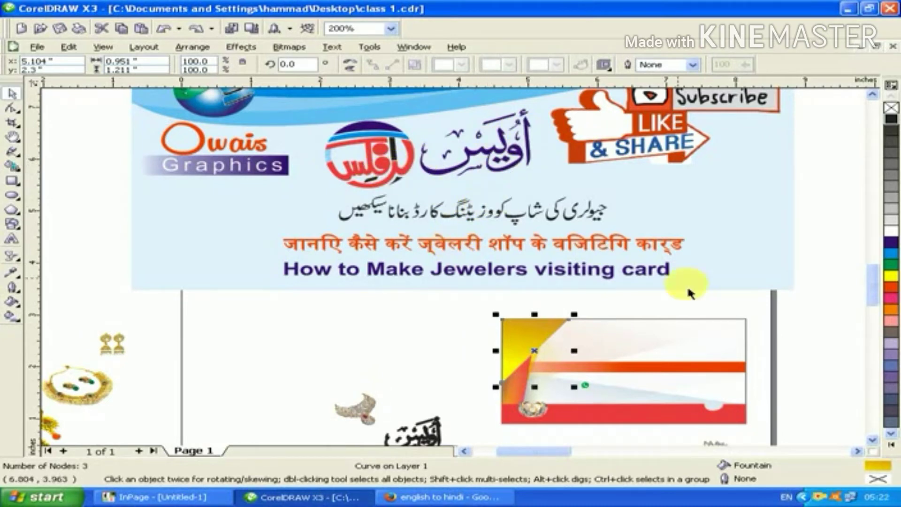
Step: Move the black Urdu name, the gold Urdu "Jewellers" word and the gold-textured Urdu name onto the card above the orange band
left_click(870, 439)
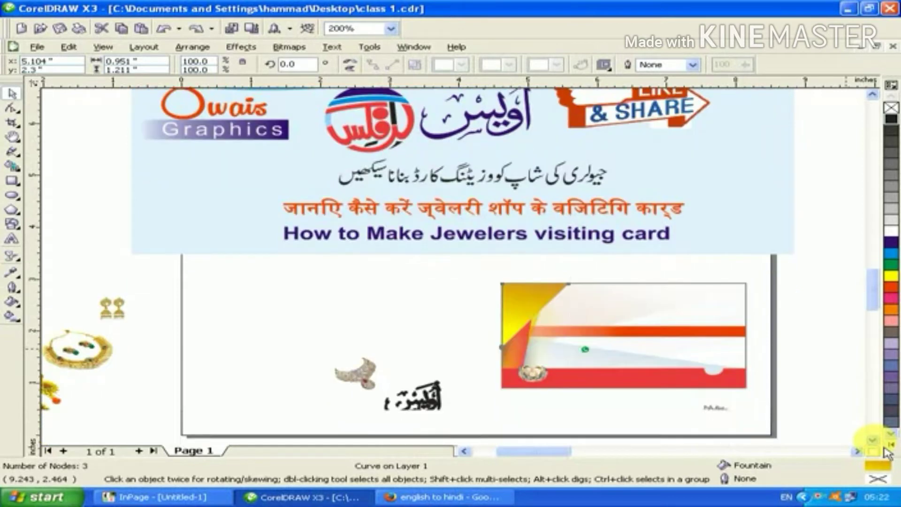
left_click(432, 404)
left_click_drag(429, 405, 688, 305)
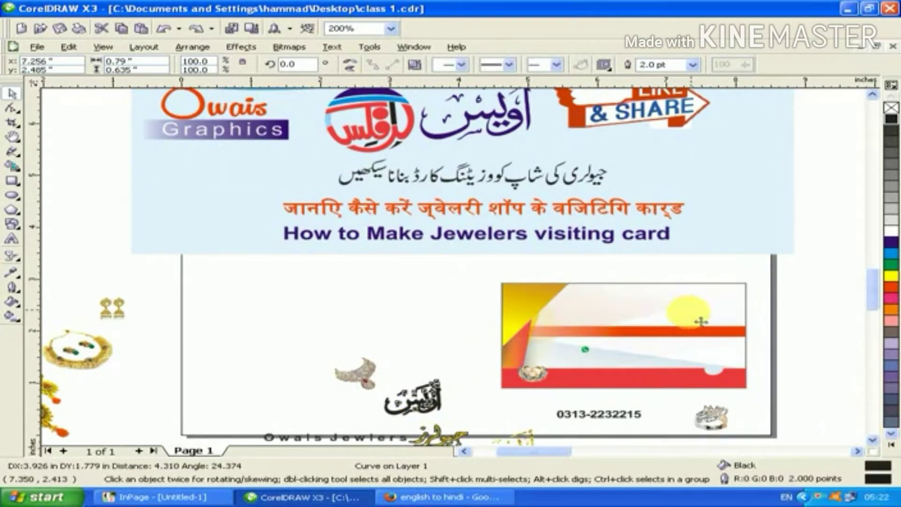
left_click_drag(450, 441, 646, 321)
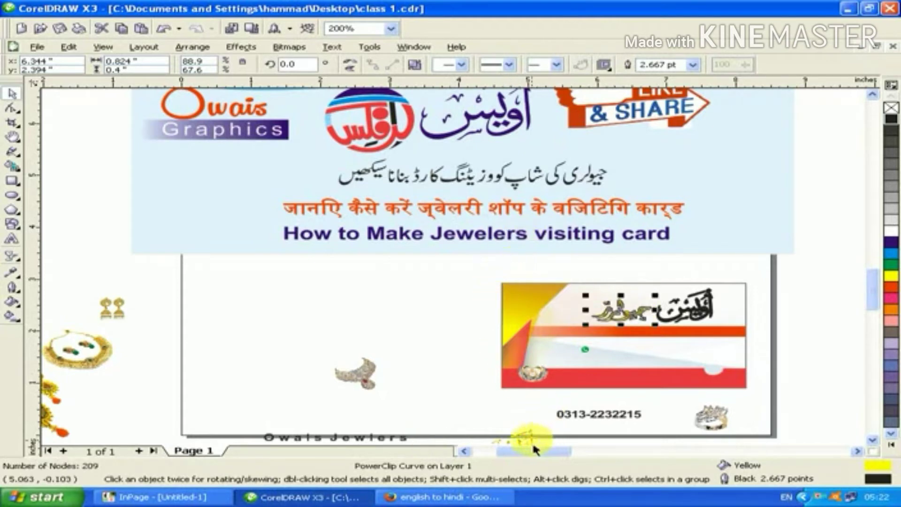
left_click_drag(527, 436, 605, 333)
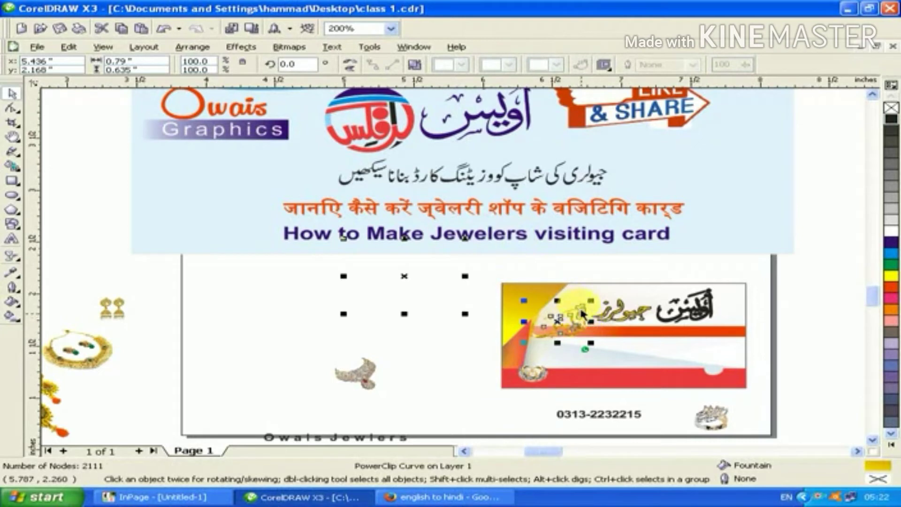
Step: Open the PowerClip contents of the gold-textured Urdu name to examine the necklace image inside, and finish editing
scroll(579, 326, "up", 2)
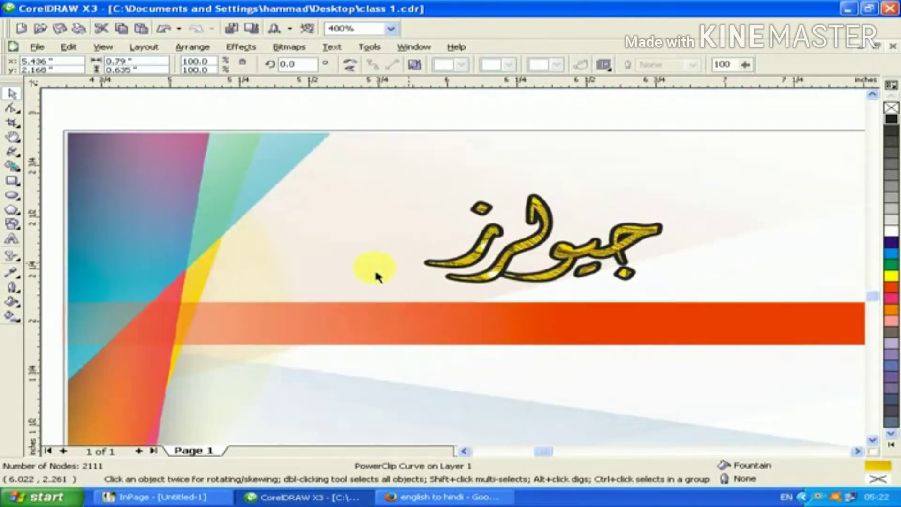
left_click(378, 277)
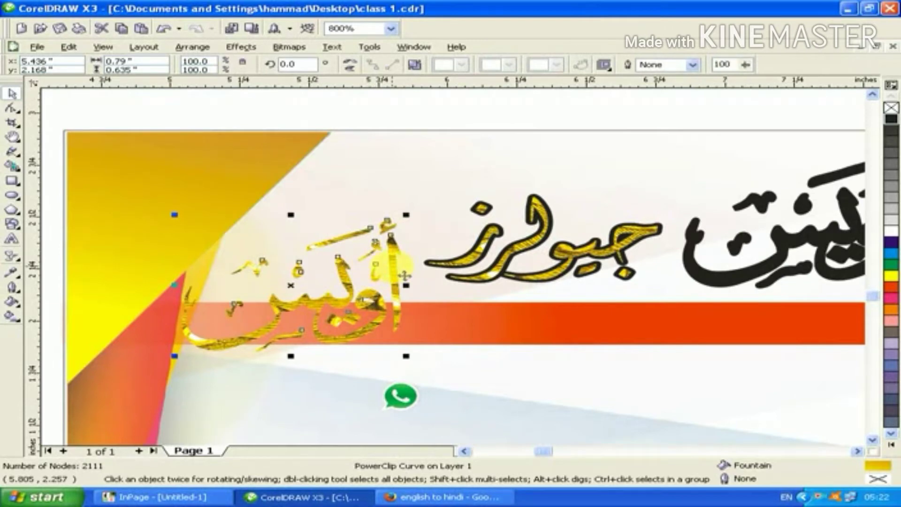
right_click(405, 276)
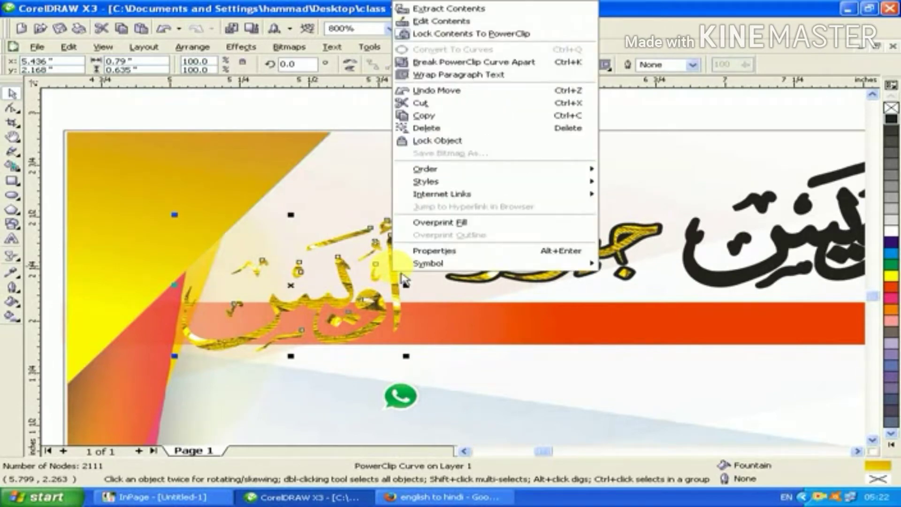
left_click(446, 23)
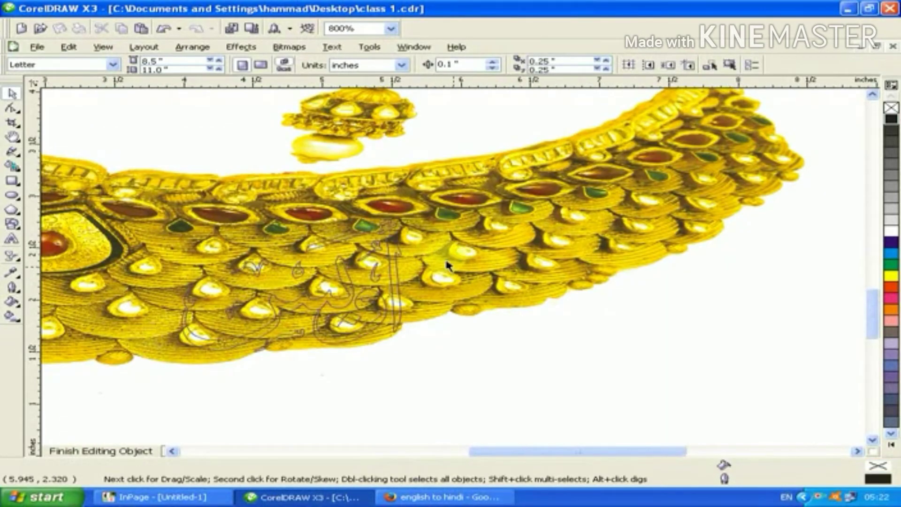
scroll(470, 291, "down", 3)
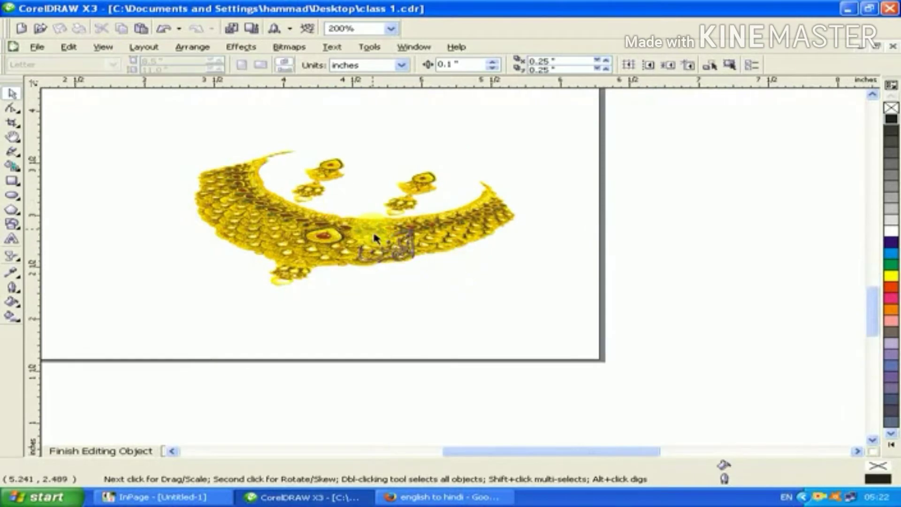
scroll(374, 237, "up", 1)
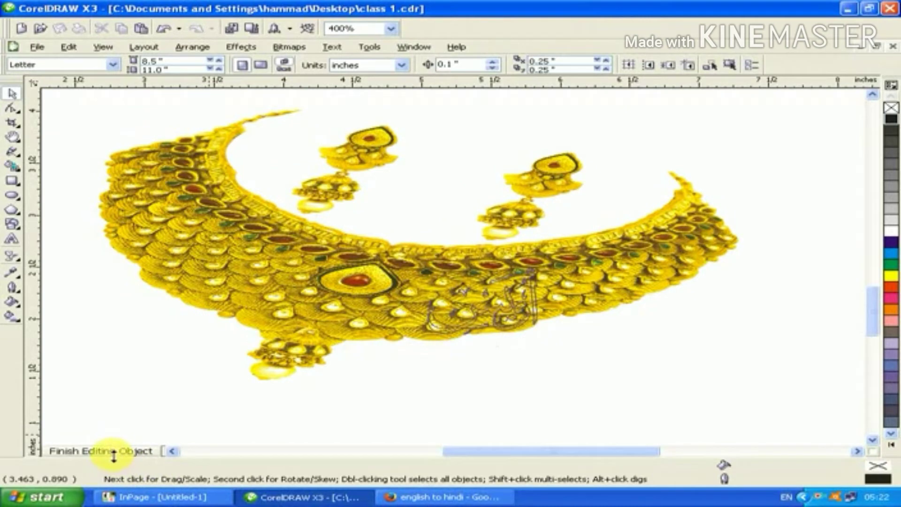
left_click(94, 452)
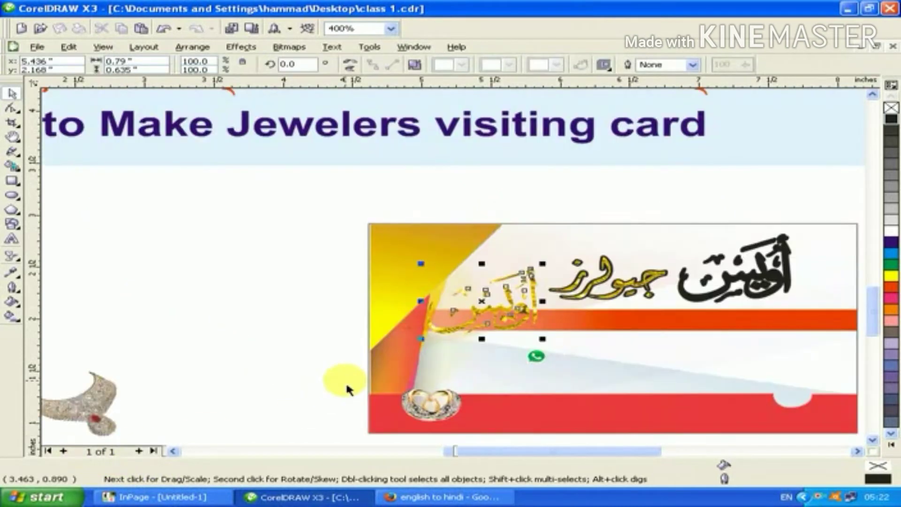
Step: Align the gold-textured Urdu name to the black Urdu name by their centers, both horizontally and vertically
left_click(739, 327)
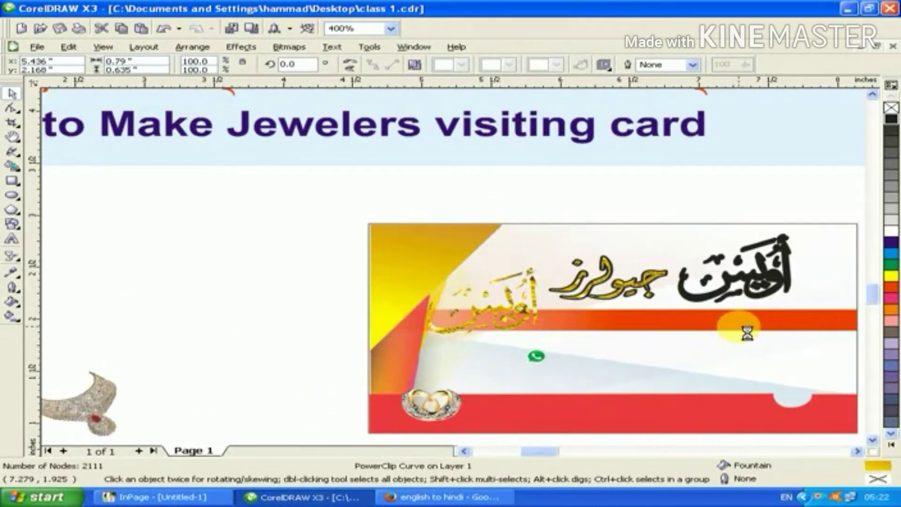
left_click(789, 282, "shift")
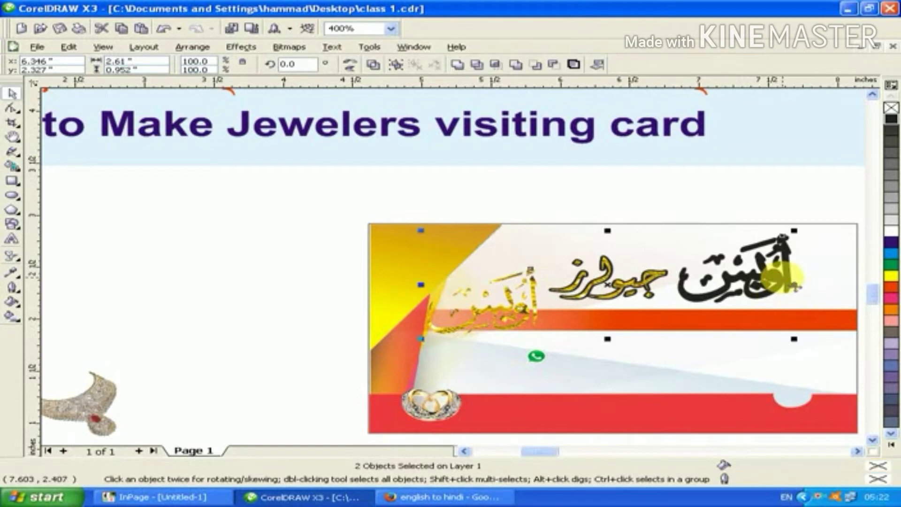
key("c")
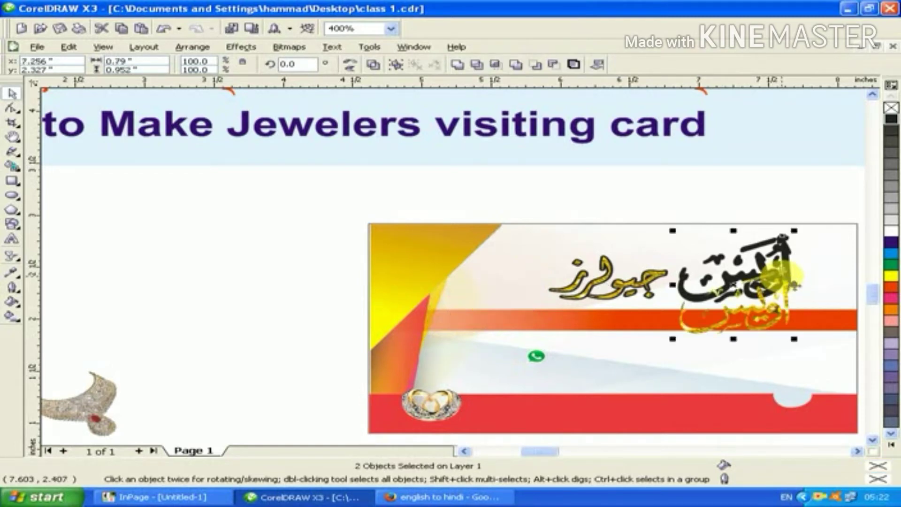
left_click(772, 219)
key("e")
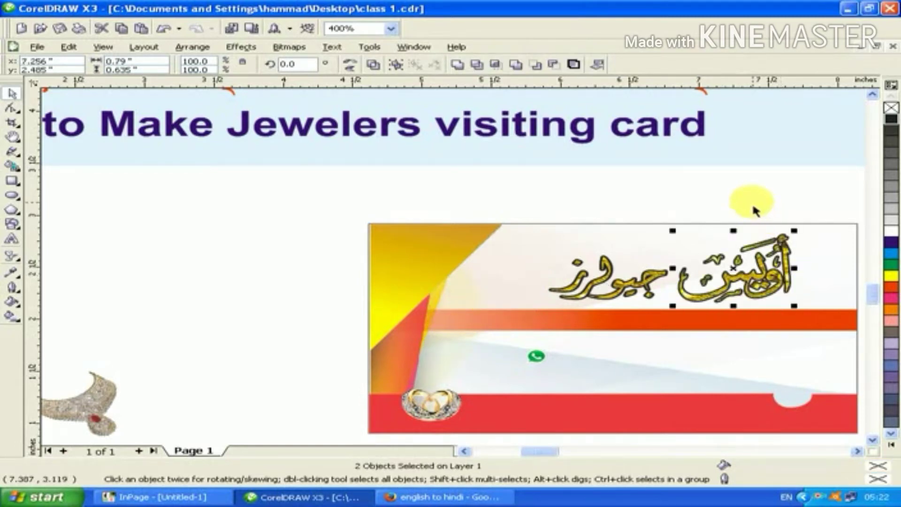
left_click(755, 205)
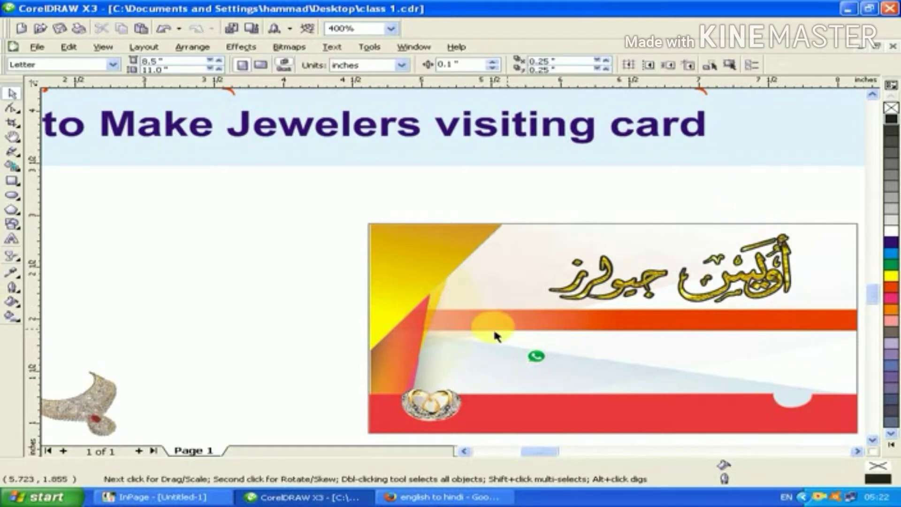
Step: Move the crown-shaped ring image onto the pale notch at the right end of the card's red band
left_click(462, 412)
scroll(477, 419, "down", 1)
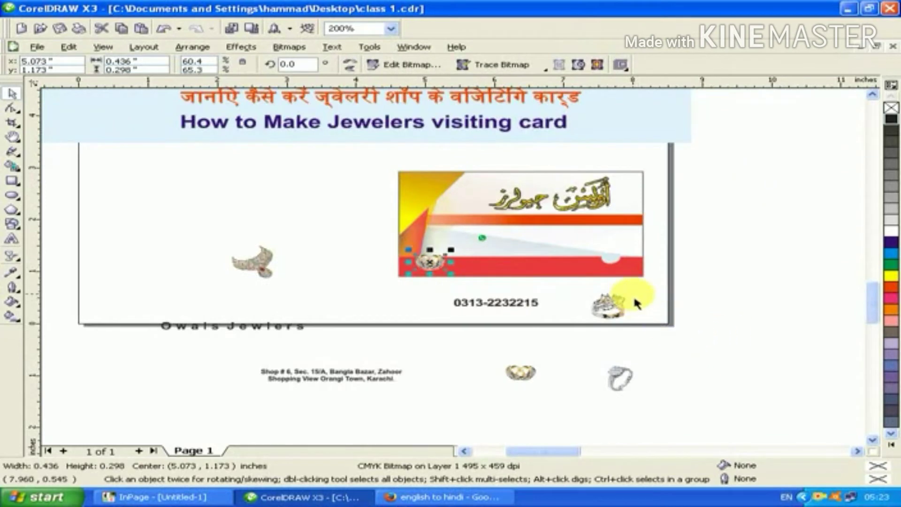
left_click(613, 309)
left_click_drag(613, 309, 613, 252)
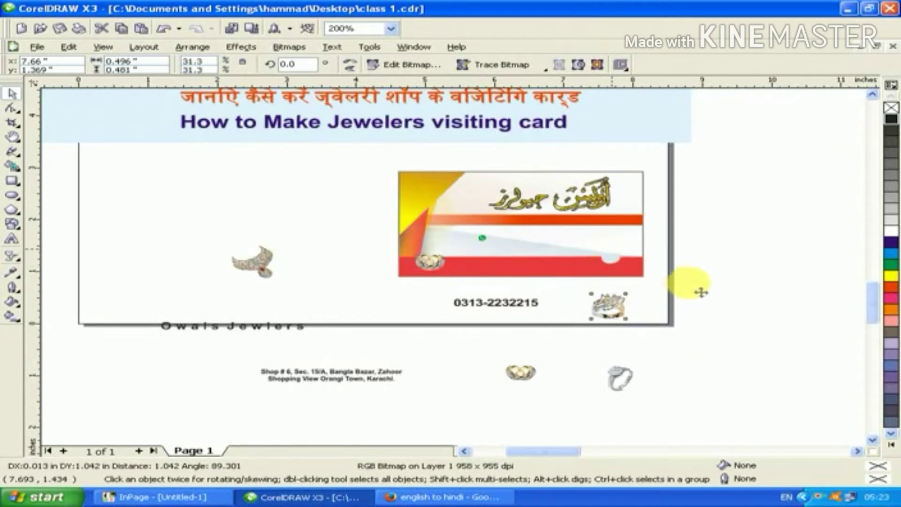
left_click(698, 273)
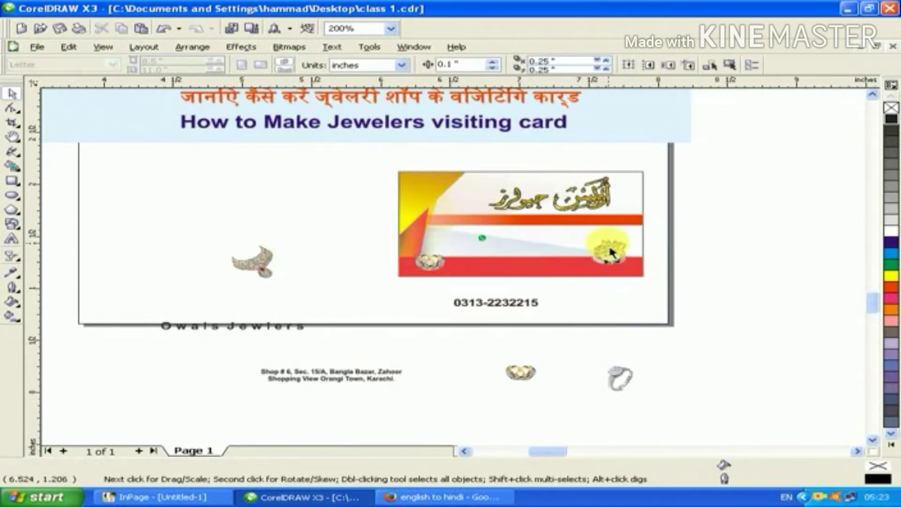
scroll(611, 247, "up", 1)
left_click(619, 255)
left_click(654, 334)
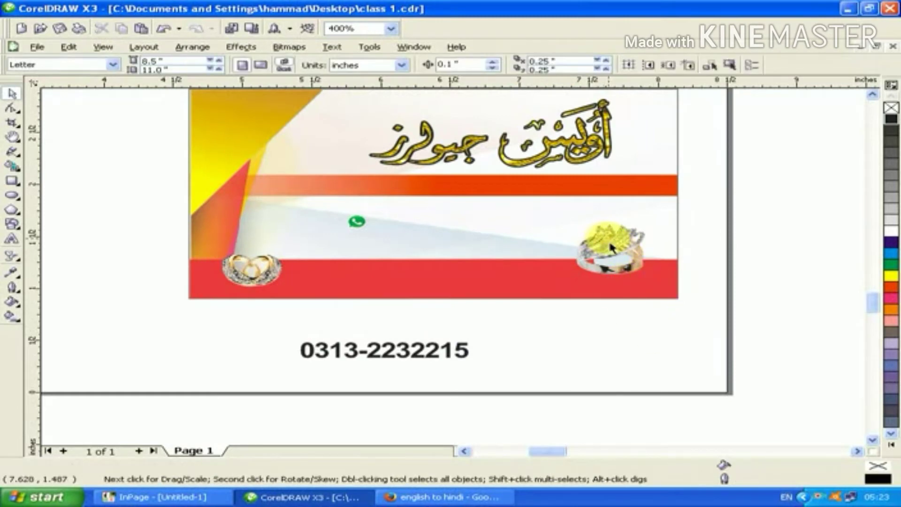
Step: Move the phone number text onto the card, directly beside the WhatsApp icon
left_click(576, 262)
left_click(413, 349)
left_click_drag(413, 350, 500, 231)
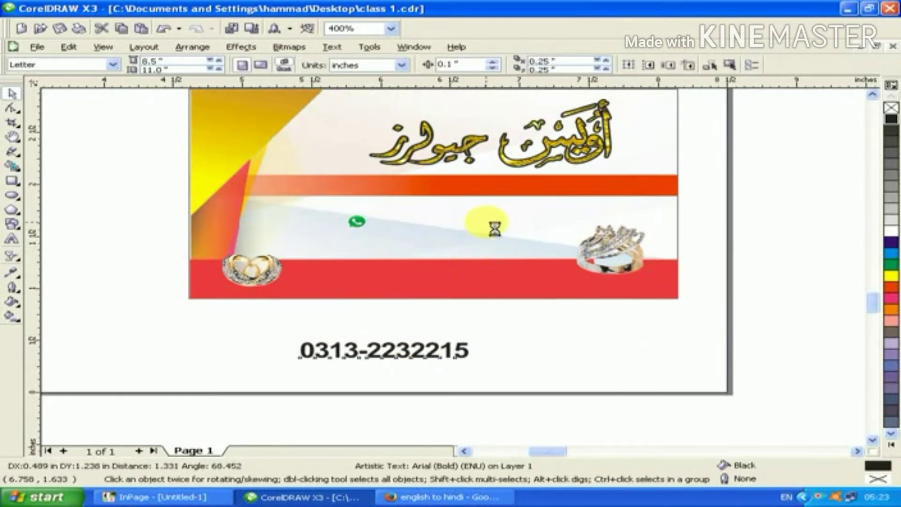
left_click(491, 349)
Step: Move the "Owais Jewlers" text onto the card's orange band and fill it with white
scroll(421, 192, "down", 1)
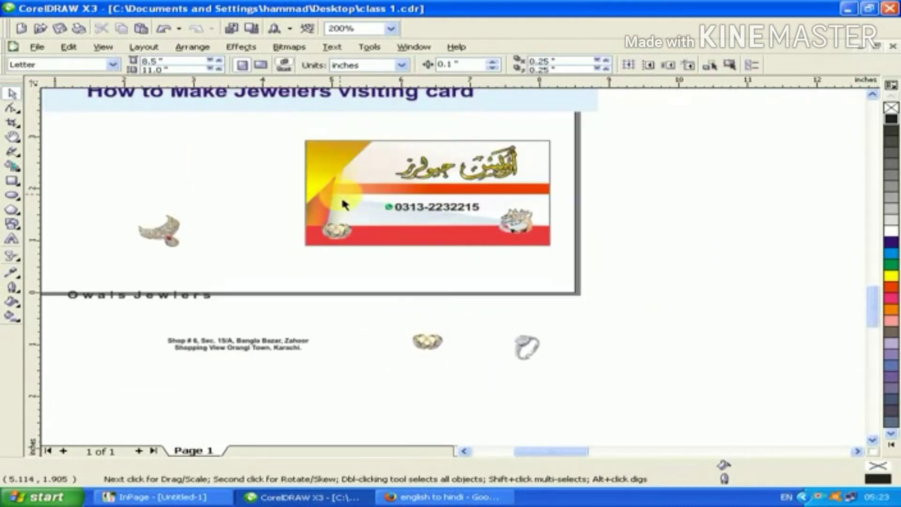
left_click_drag(207, 297, 498, 190)
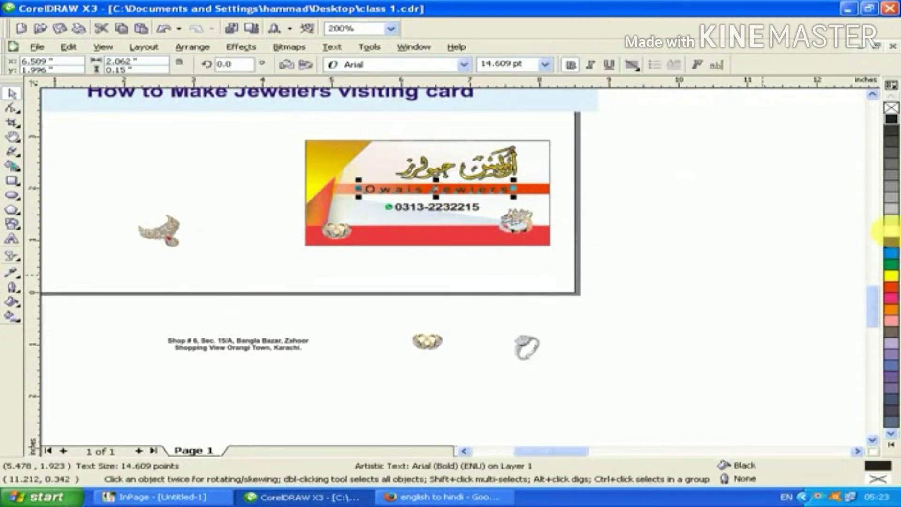
left_click(889, 231)
left_click(644, 242)
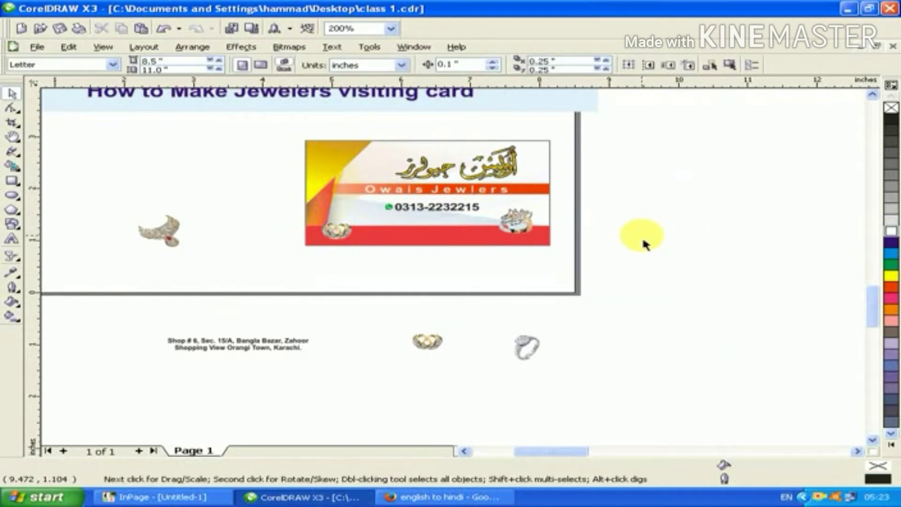
Step: Move the diamond necklace image onto the card, to the left of the Urdu title
left_click_drag(163, 240, 365, 178)
left_click(600, 227)
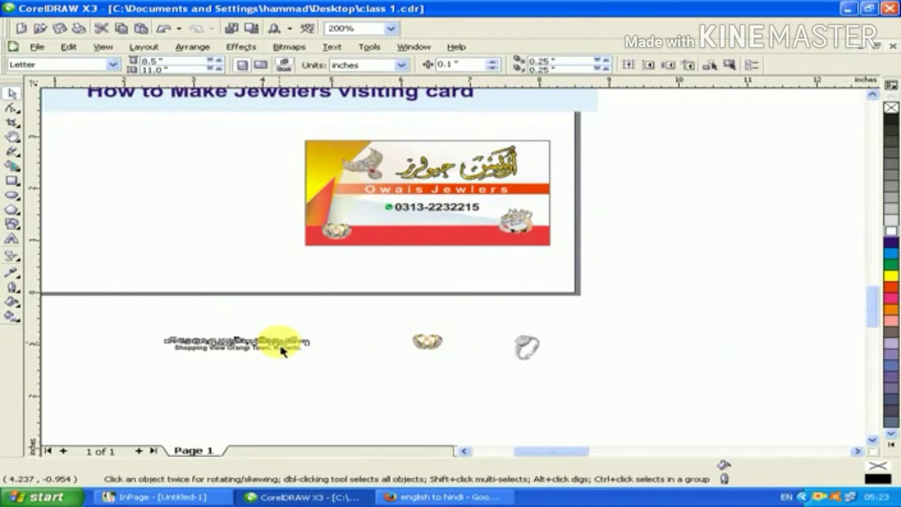
Step: Move the two-line shop address onto the card's red band between the rings and fill it with white
left_click(266, 347)
left_click_drag(250, 353, 428, 249)
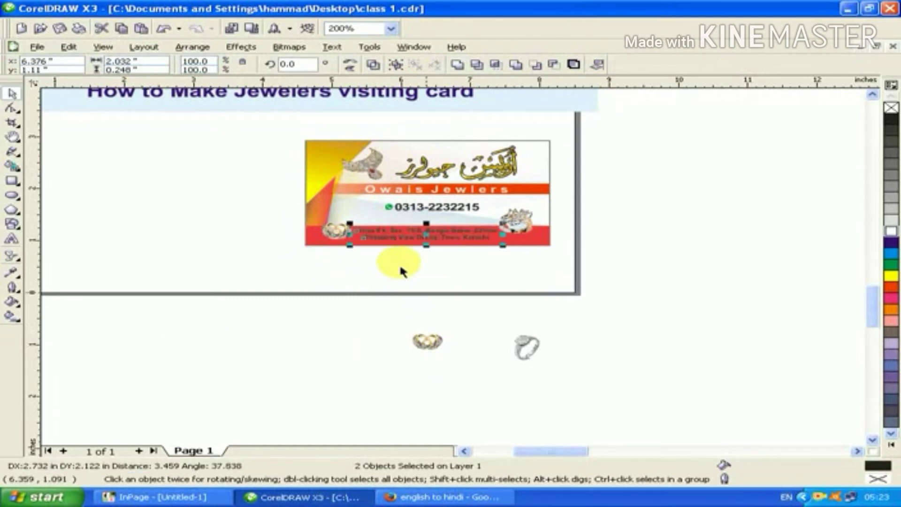
left_click(889, 230)
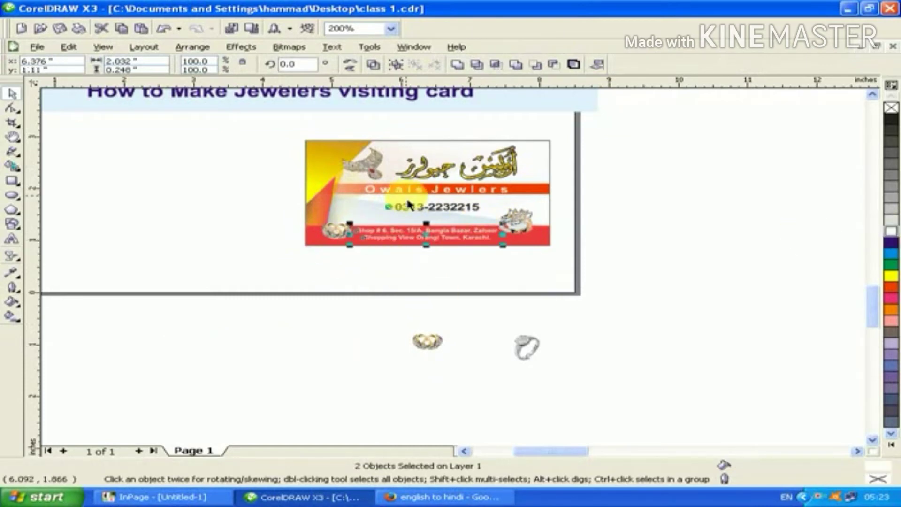
scroll(407, 202, "up", 1)
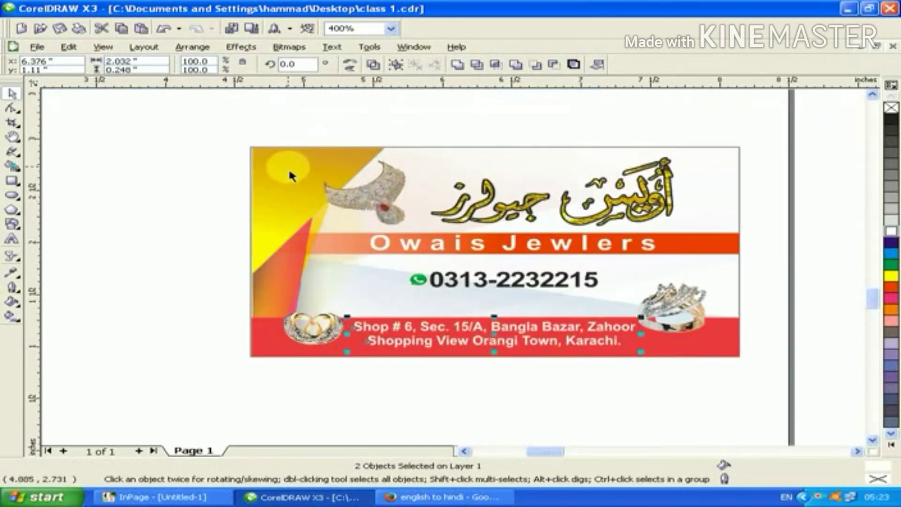
scroll(288, 170, "down", 1)
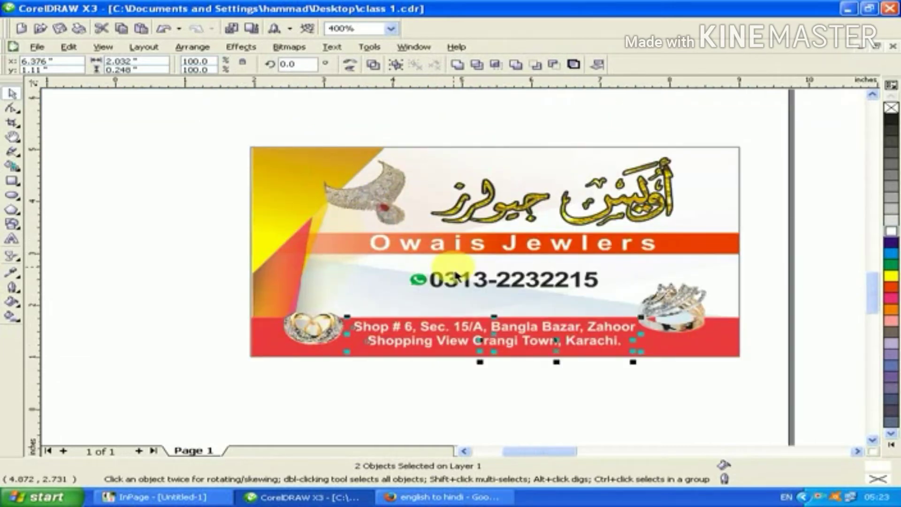
Step: Duplicate the complete visiting card and place the copy beside the original, on its left
left_click(416, 253)
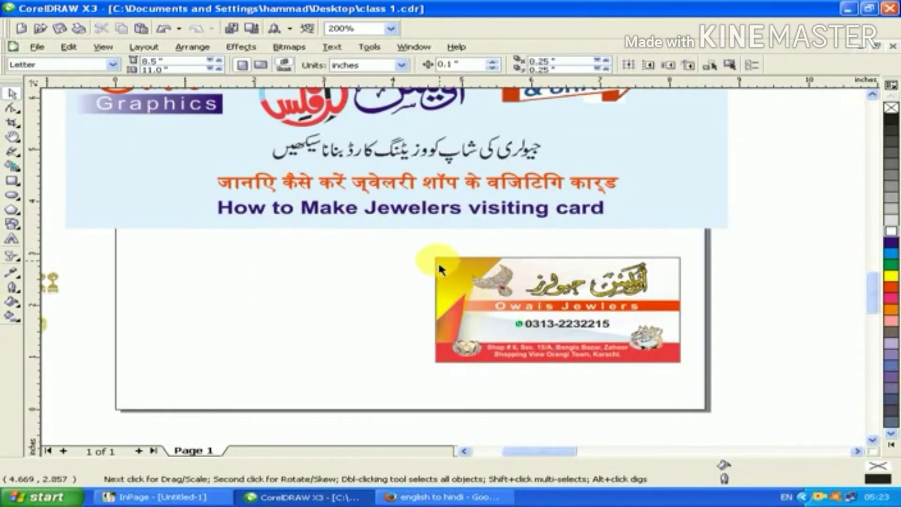
left_click_drag(416, 254, 711, 402)
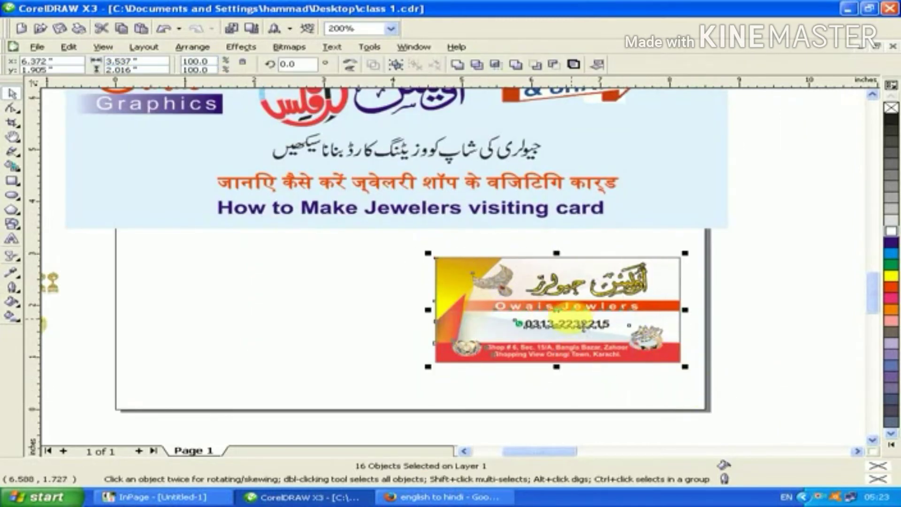
left_click_drag(580, 326, 318, 327)
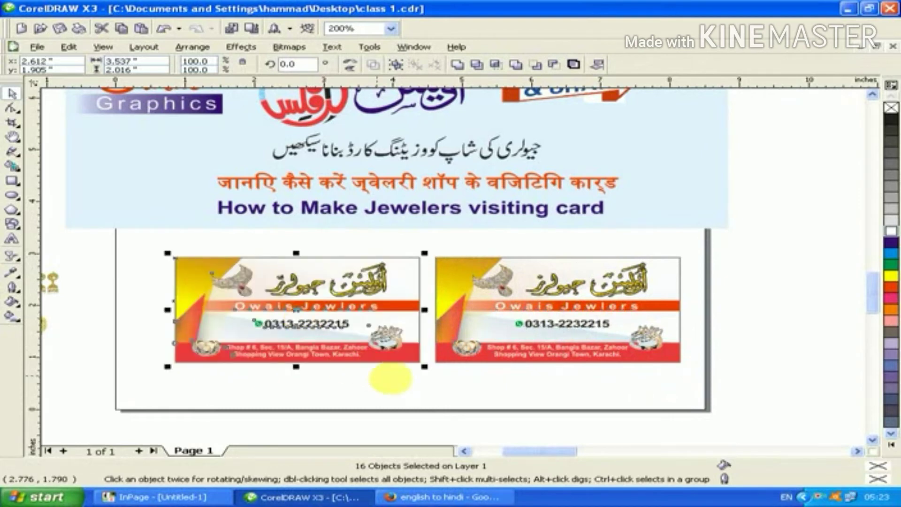
left_click(406, 387)
Step: Delete the gold corner shape, the diamond necklace and the background bitmap from the copied card
left_click(210, 275)
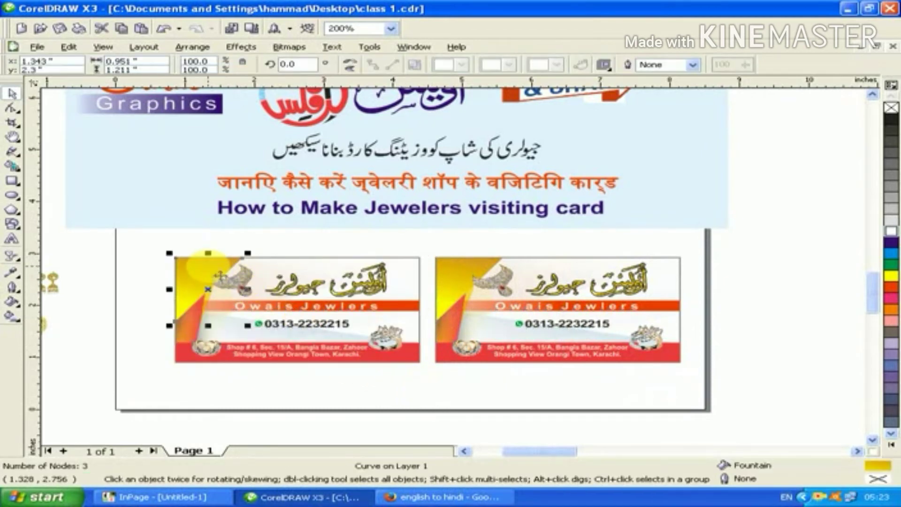
key("Delete")
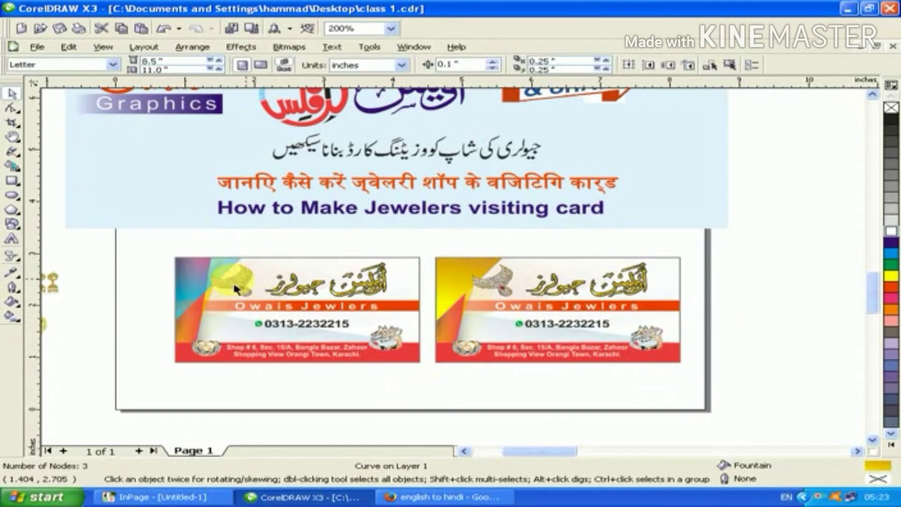
left_click(237, 287)
key("Delete")
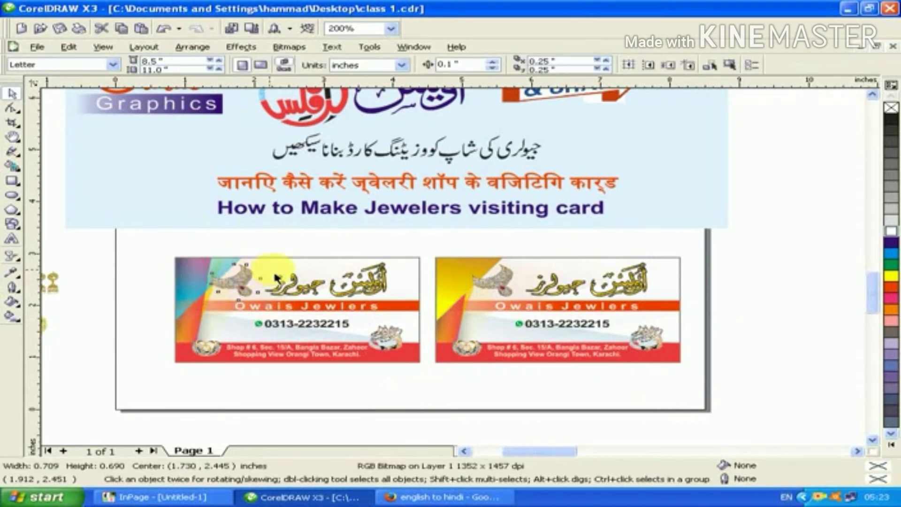
left_click(273, 275)
right_click(273, 263)
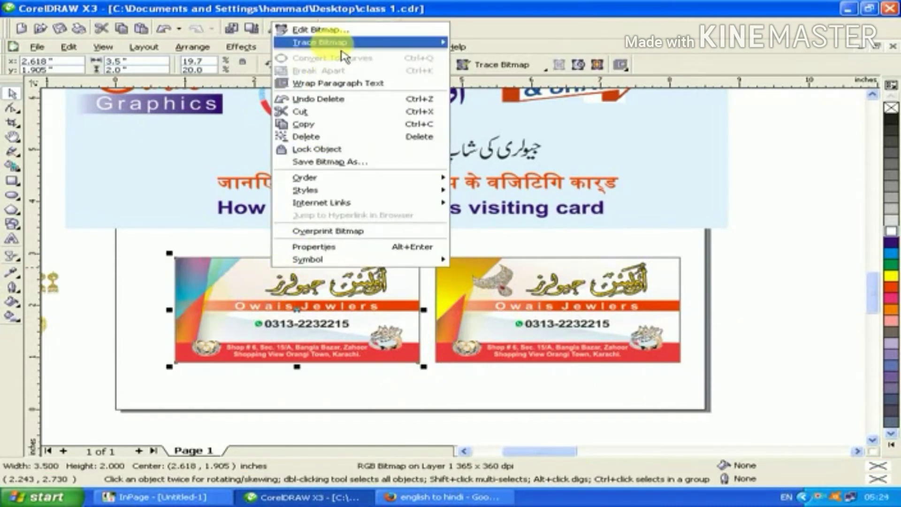
left_click(253, 270)
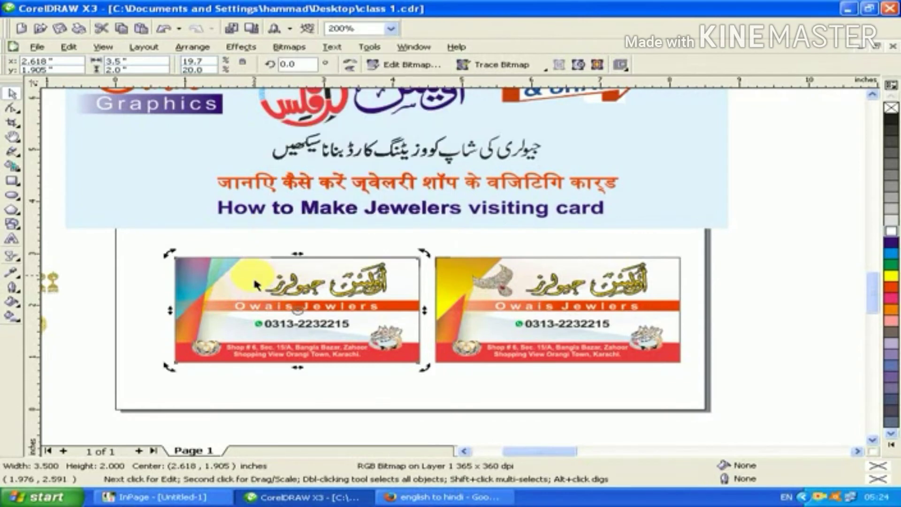
key("Delete")
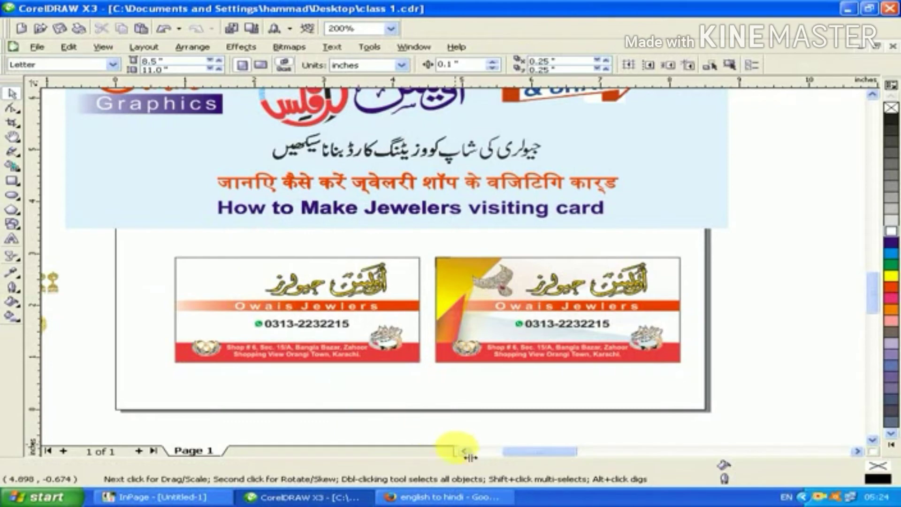
Step: Bring the gold necklace set onto the copied card, scale it down and place it to the left of the Urdu title
left_click(465, 451)
left_click(465, 451)
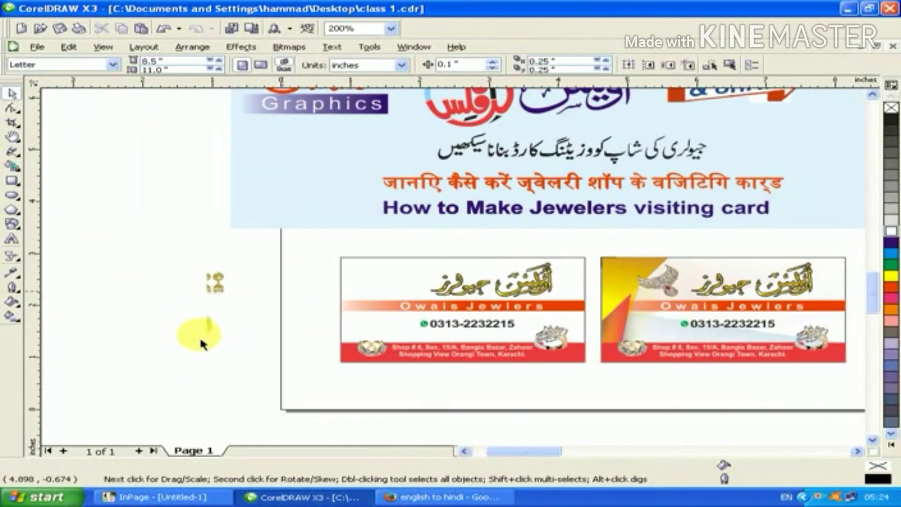
left_click_drag(105, 411, 347, 309)
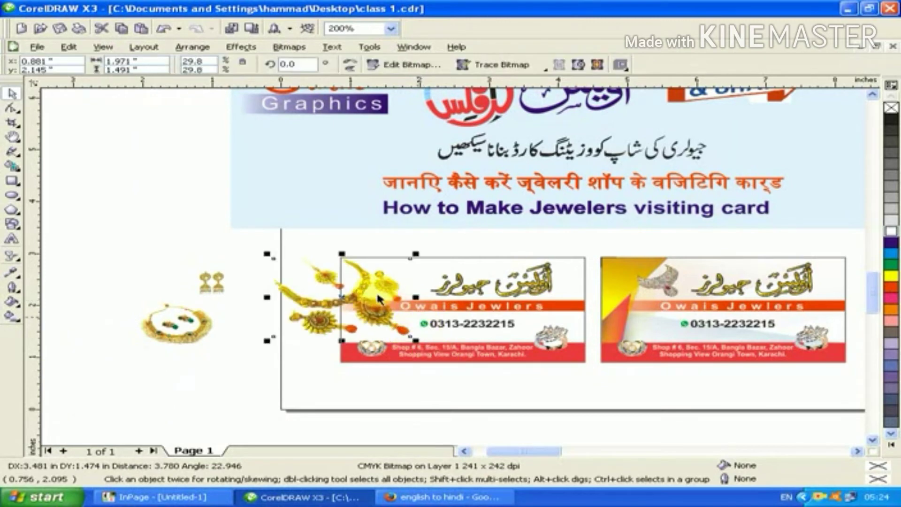
left_click_drag(416, 341, 368, 288)
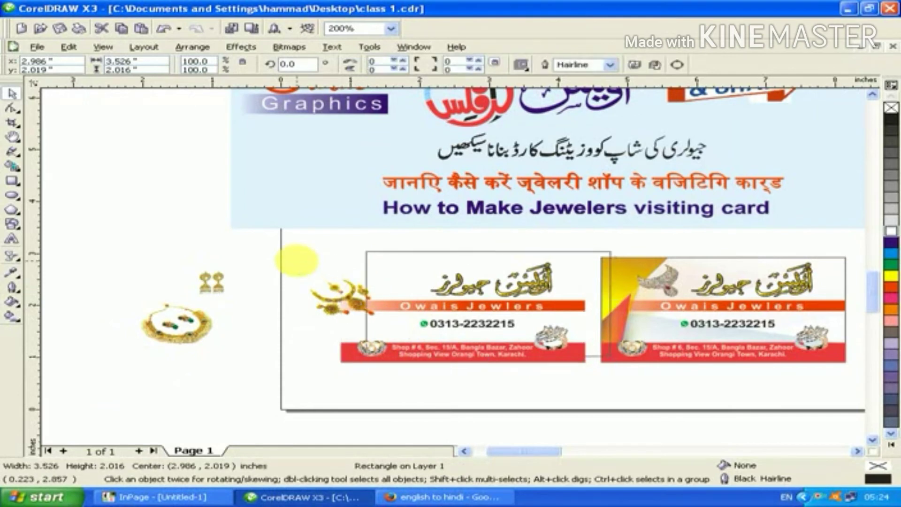
key("ctrl+z")
left_click(309, 262)
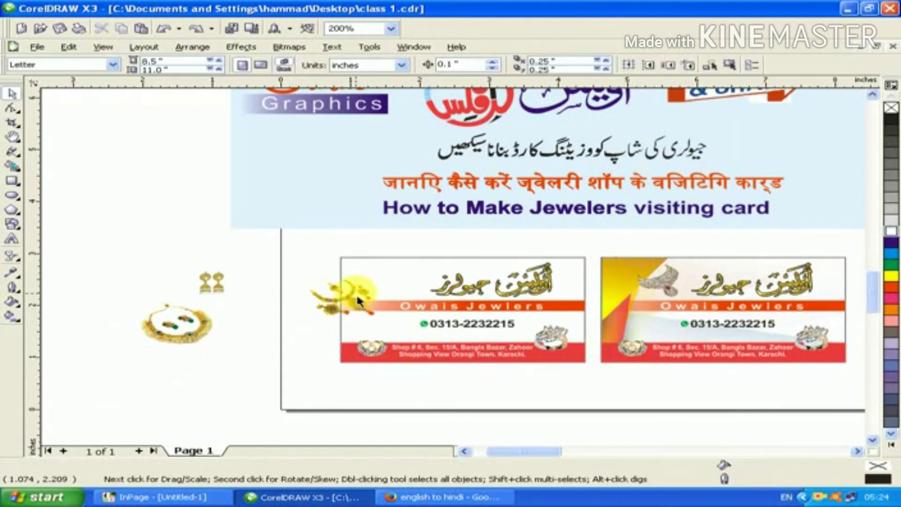
left_click_drag(354, 291, 397, 274)
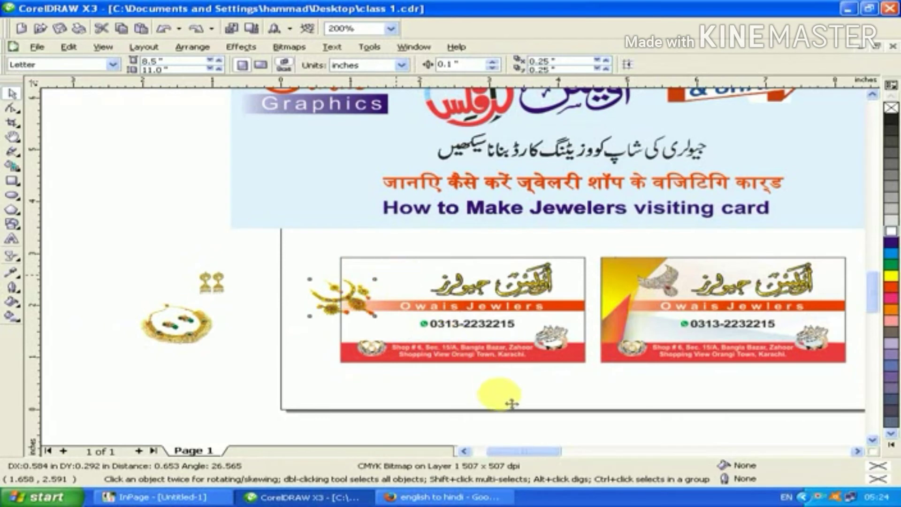
left_click(522, 403)
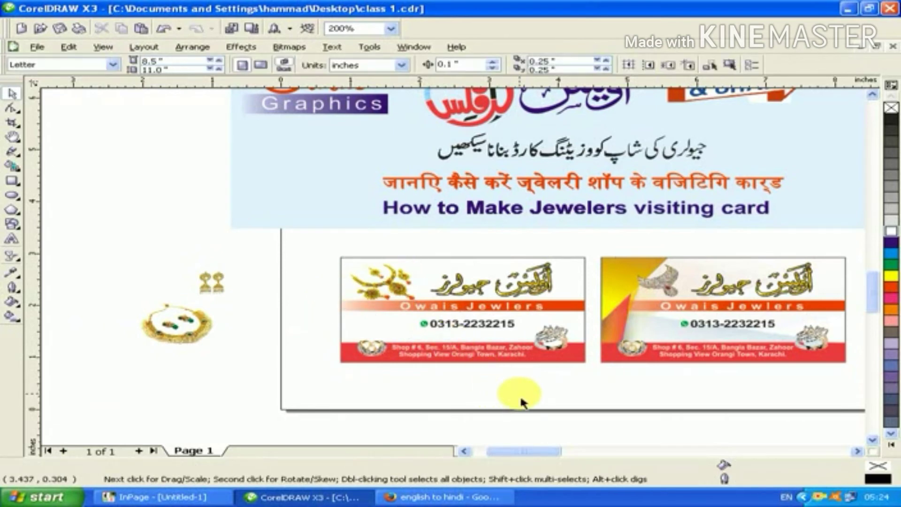
Step: Fill the copied card's title band and address band with blue, and set the address band's outline width to 0
left_click(561, 306)
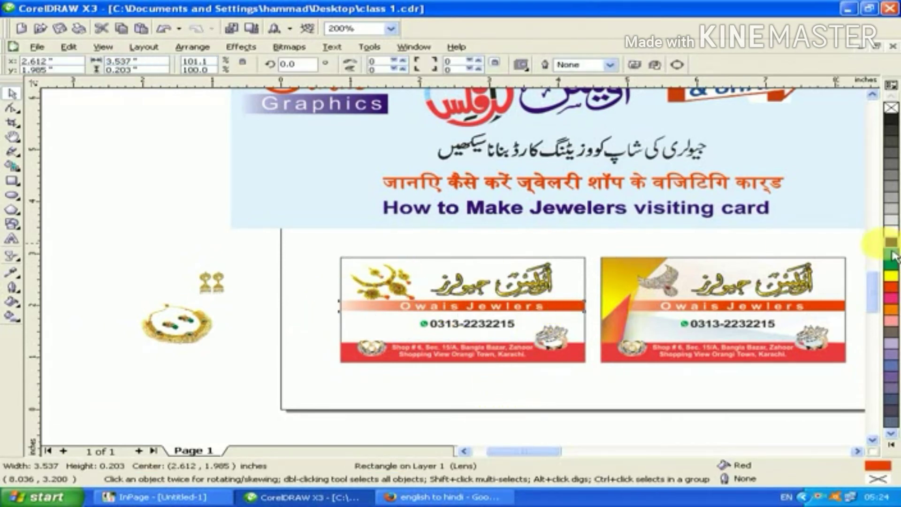
left_click(891, 242)
left_click(590, 360)
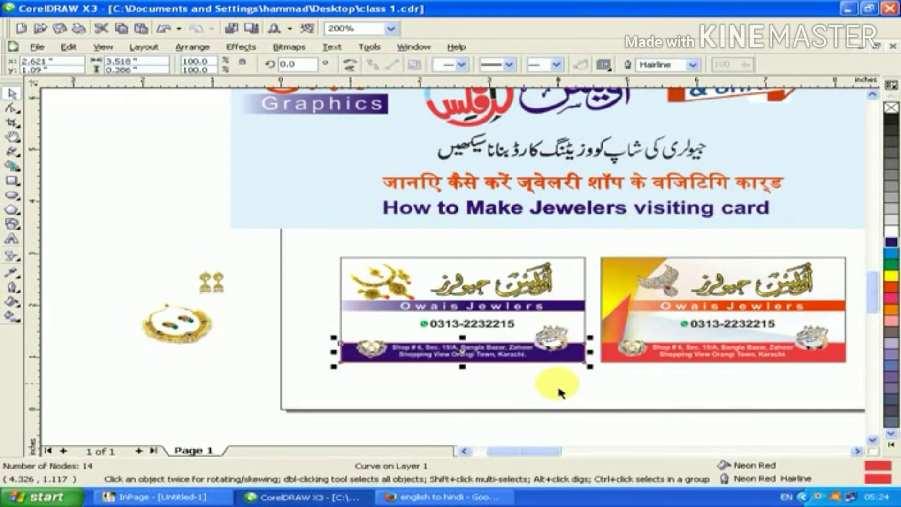
left_click(558, 384)
left_click(572, 355)
left_click(660, 64)
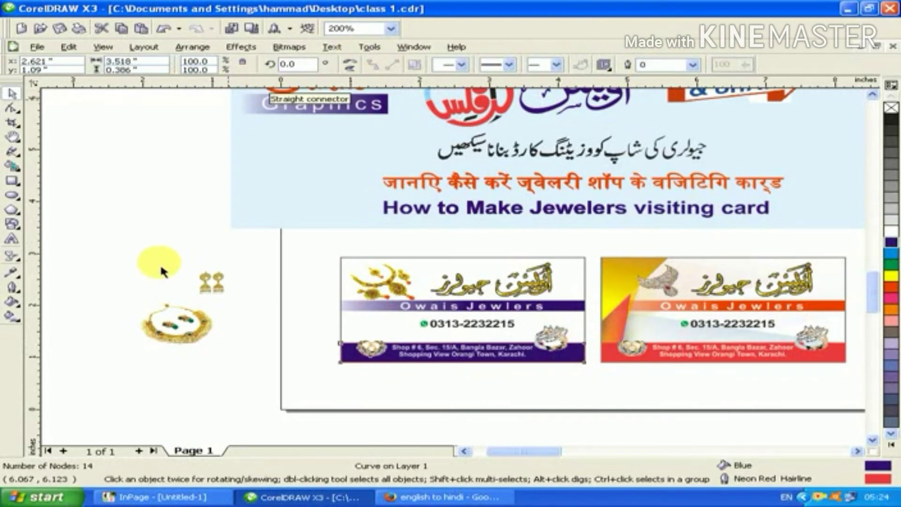
Step: Move the gold earrings onto the copied card, below the necklace set and above the left ring
left_click(211, 284)
left_click_drag(232, 283, 391, 334)
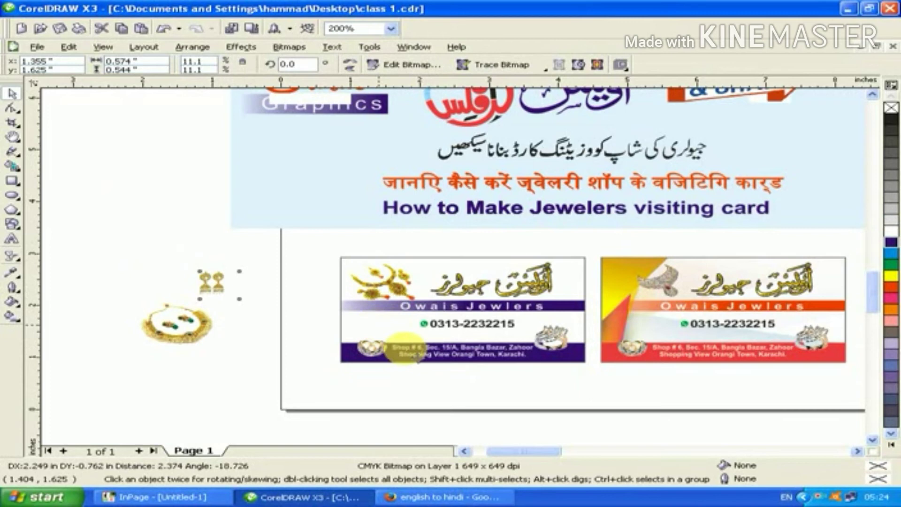
left_click(444, 403)
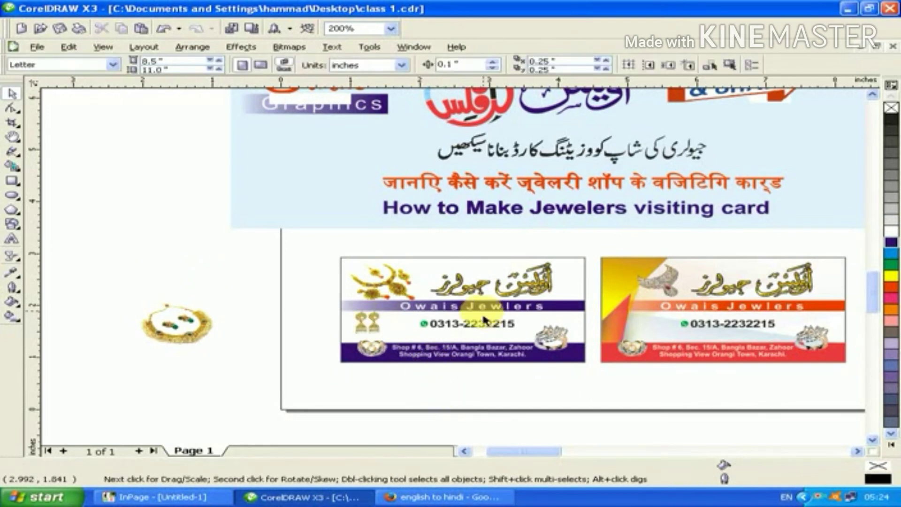
Step: Fill the copied card's border rectangle with Powder Blue
scroll(445, 283, "up", 2)
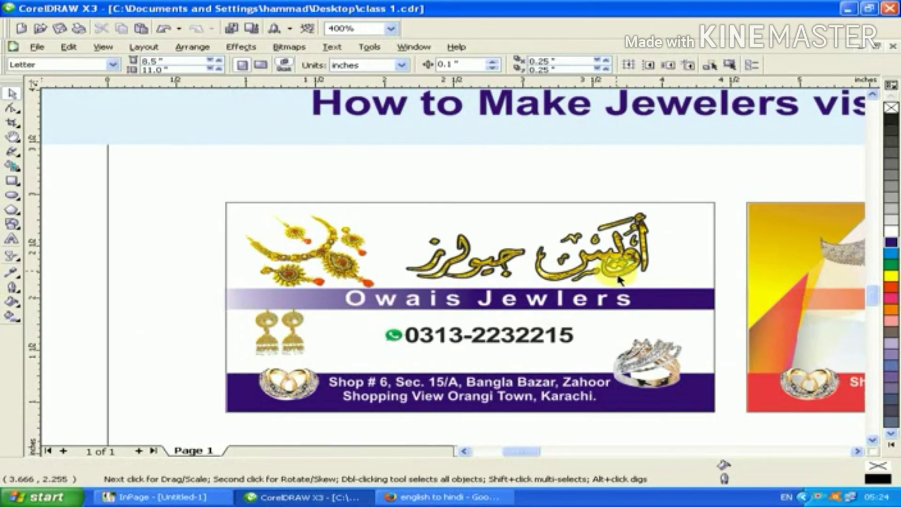
left_click(714, 210)
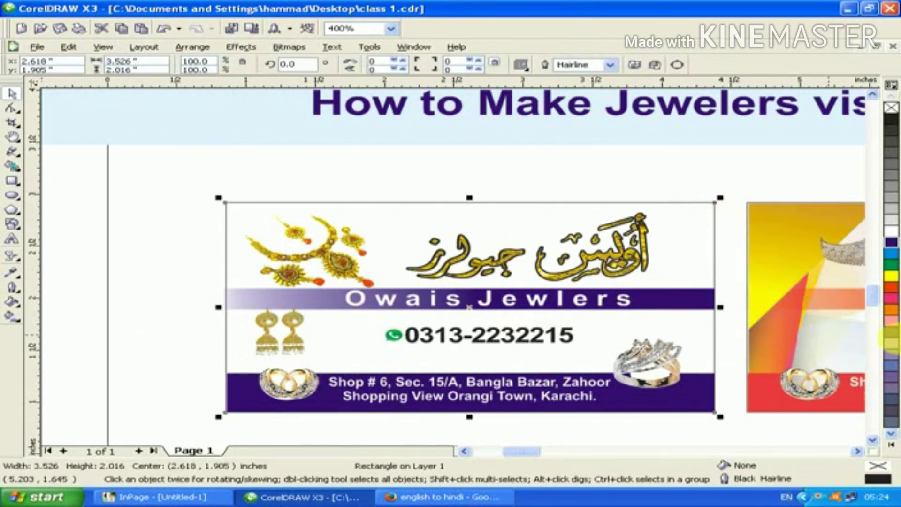
left_click(892, 343)
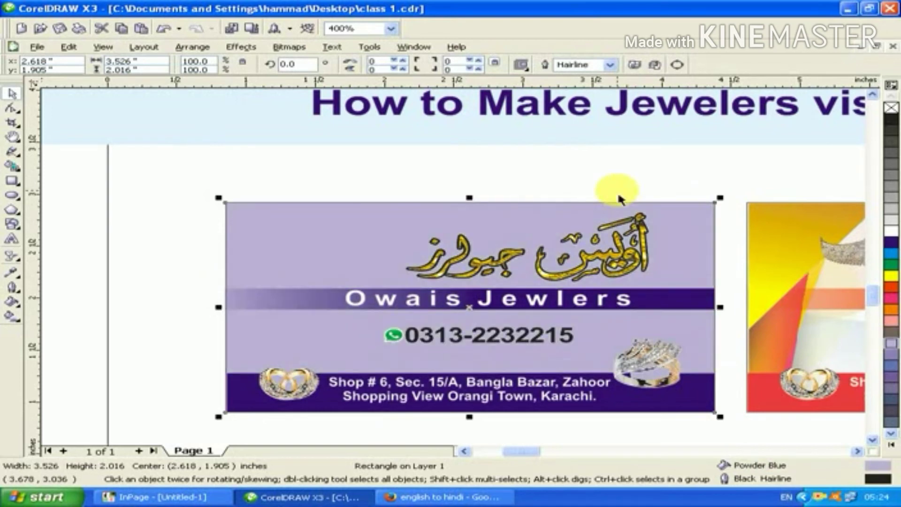
left_click(618, 197)
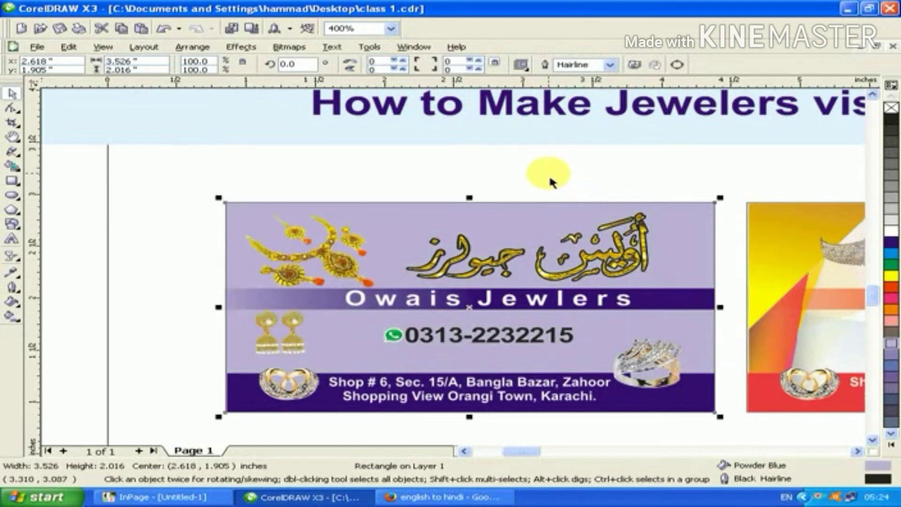
left_click(432, 209)
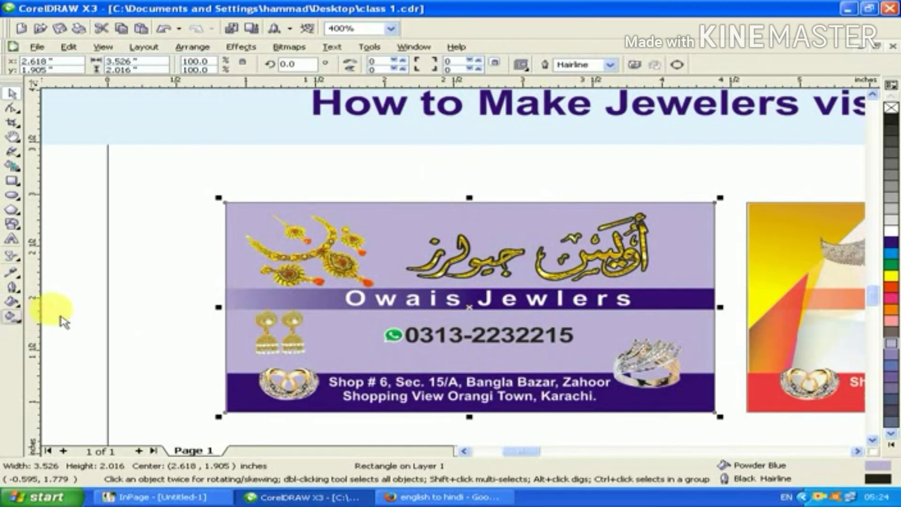
Step: Apply a Radial fountain fill to the copied card's background rectangle and slightly reduce the gradient's radius
left_click(11, 317)
left_click(135, 64)
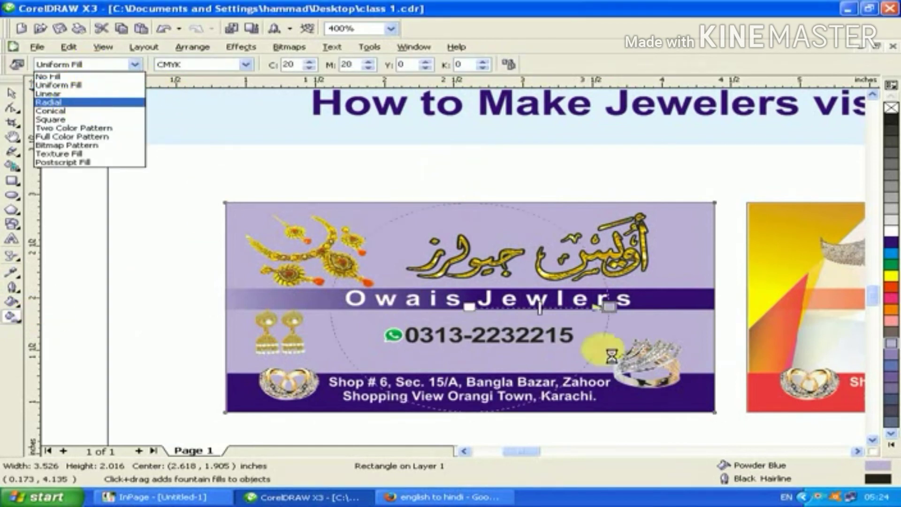
left_click(84, 102)
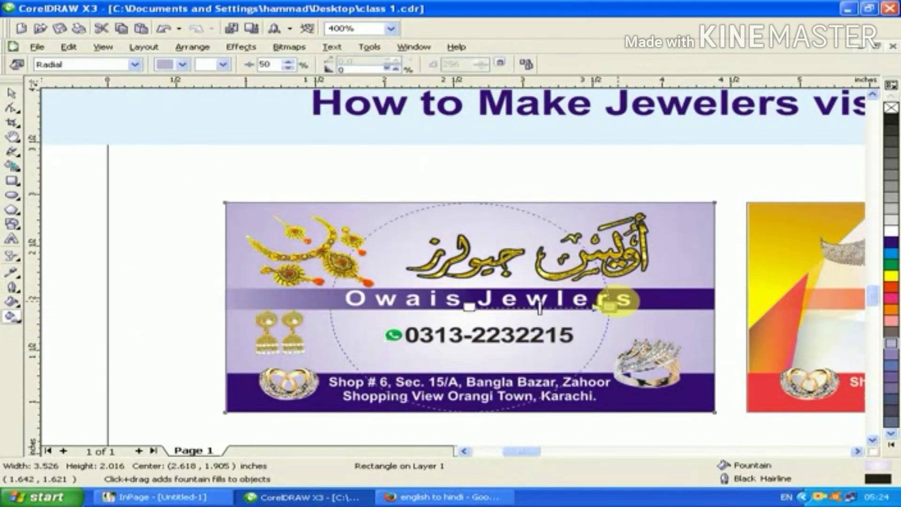
left_click_drag(592, 301, 591, 302)
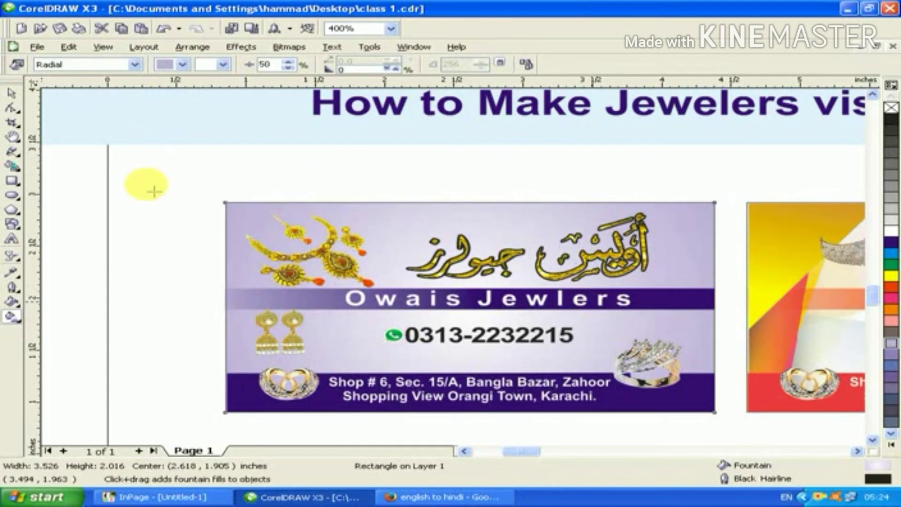
left_click(13, 94)
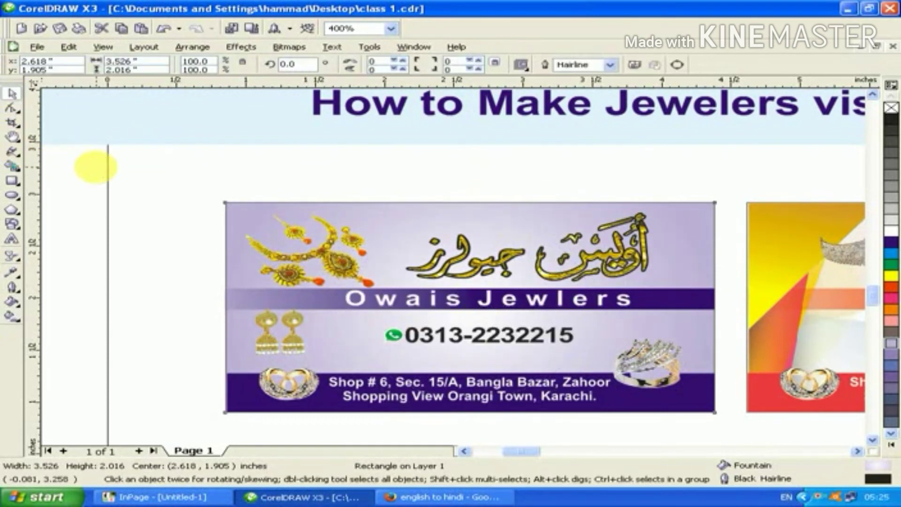
left_click(96, 161)
Step: Change the outer colour of the copied card's radial background gradient to golden yellow
left_click(699, 240)
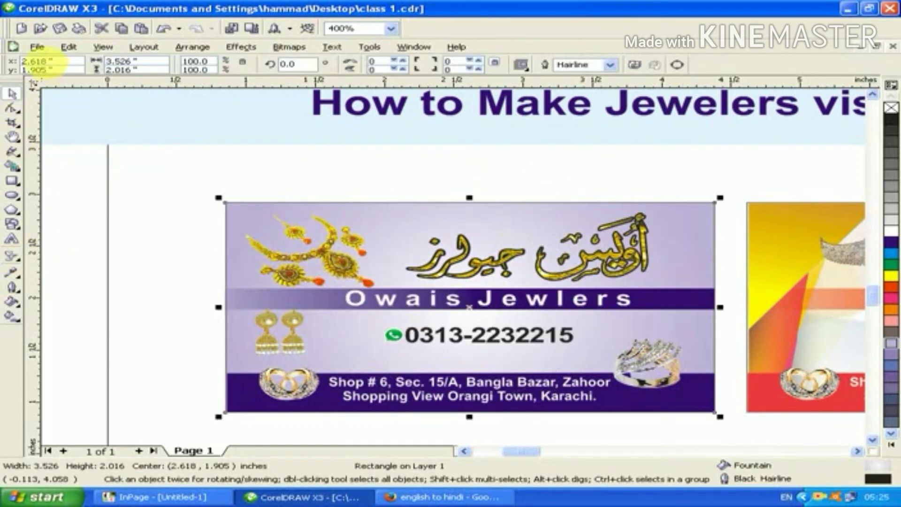
left_click(11, 316)
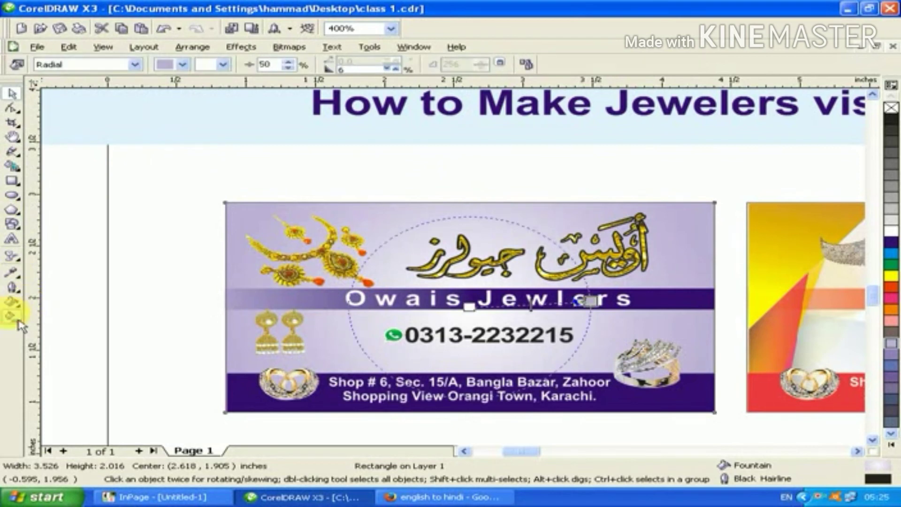
left_click(178, 66)
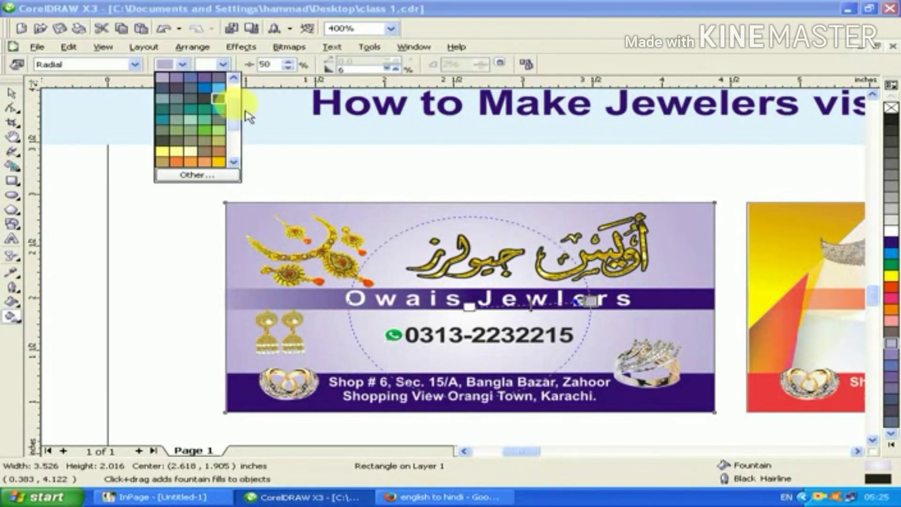
left_click(209, 138)
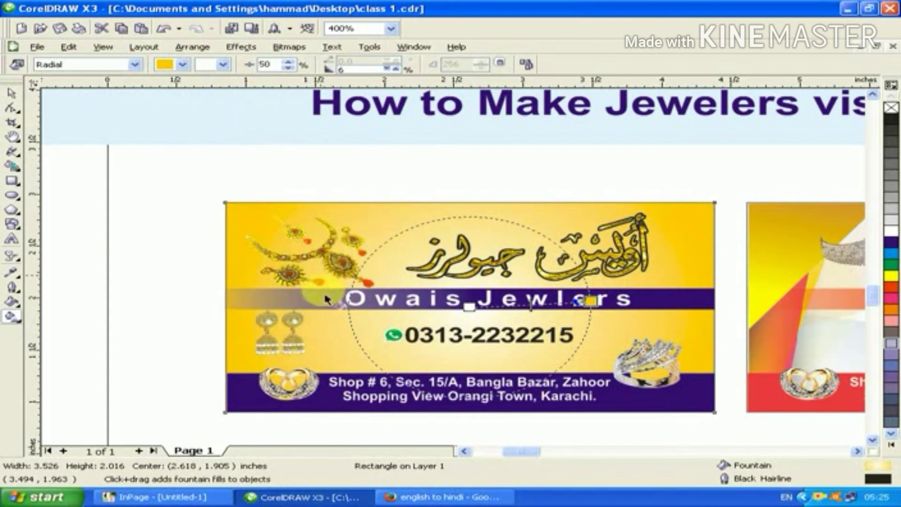
left_click(12, 93)
left_click(314, 357)
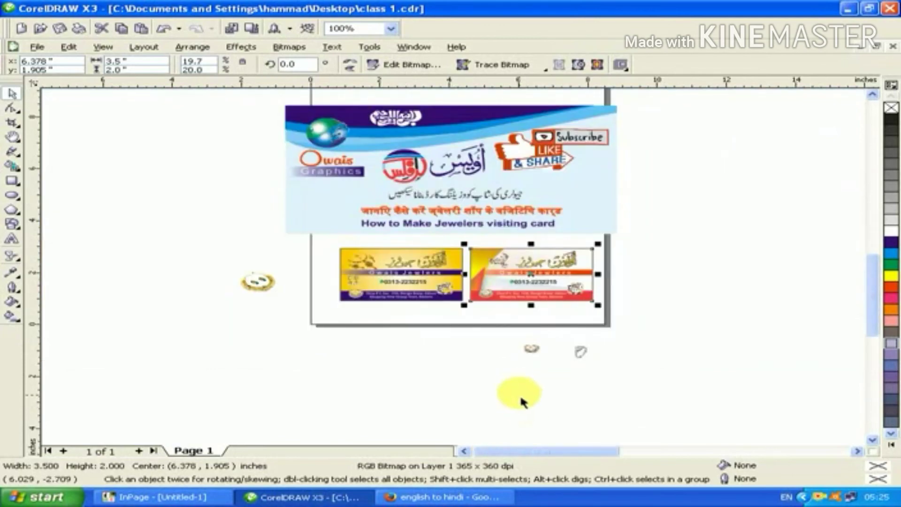
left_click(481, 388)
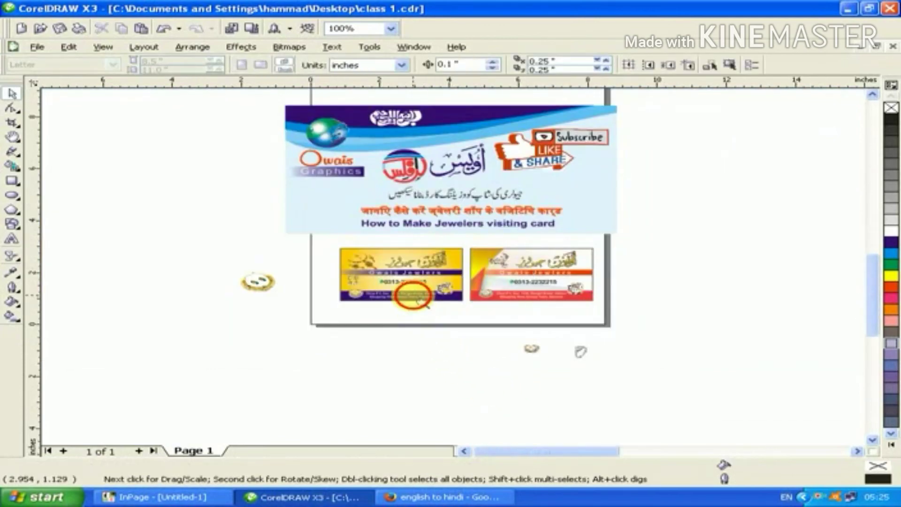
Step: Fill the background rectangle of the copied golden-yellow card with solid black
scroll(421, 268, "up", 1)
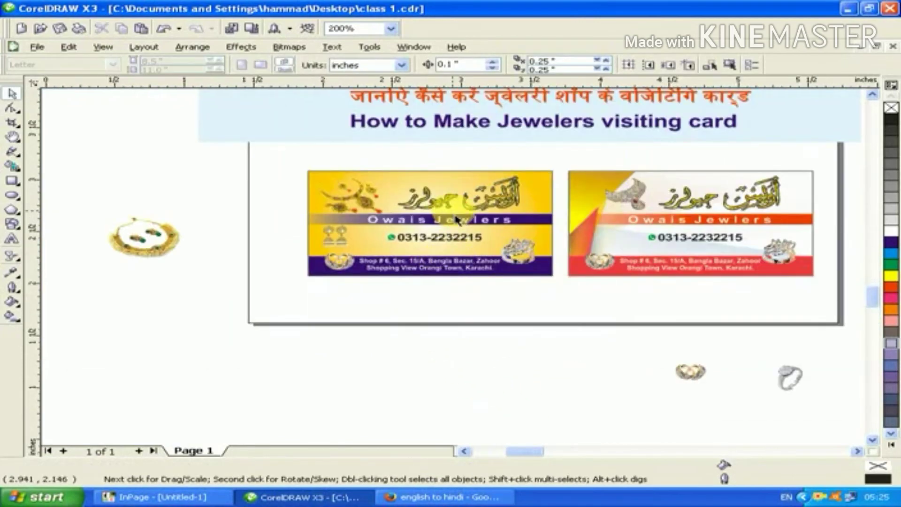
scroll(571, 203, "up", 1)
left_click(568, 205)
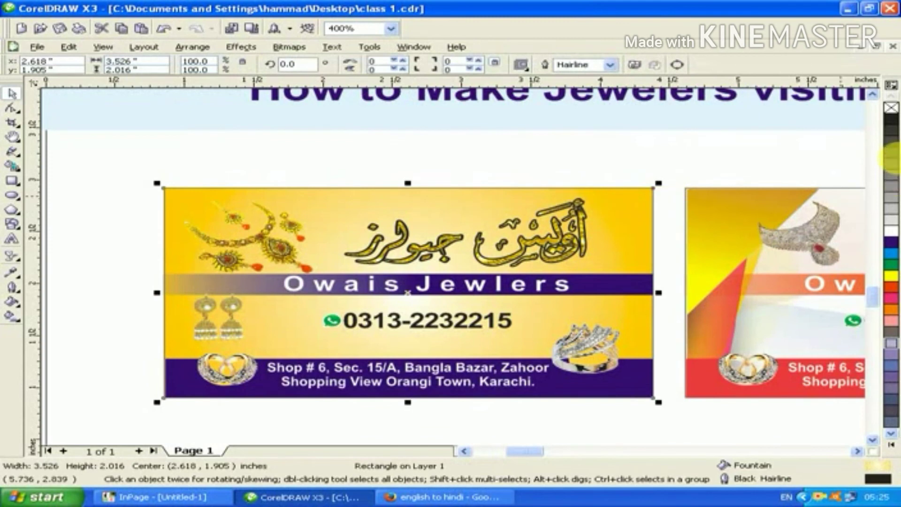
left_click(895, 129)
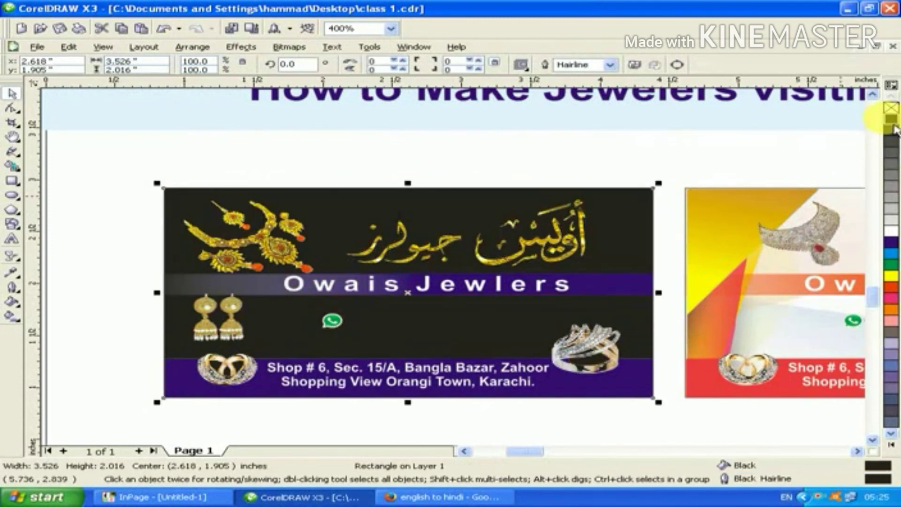
Step: Recolour the phone number text on the black card white
left_click(432, 321)
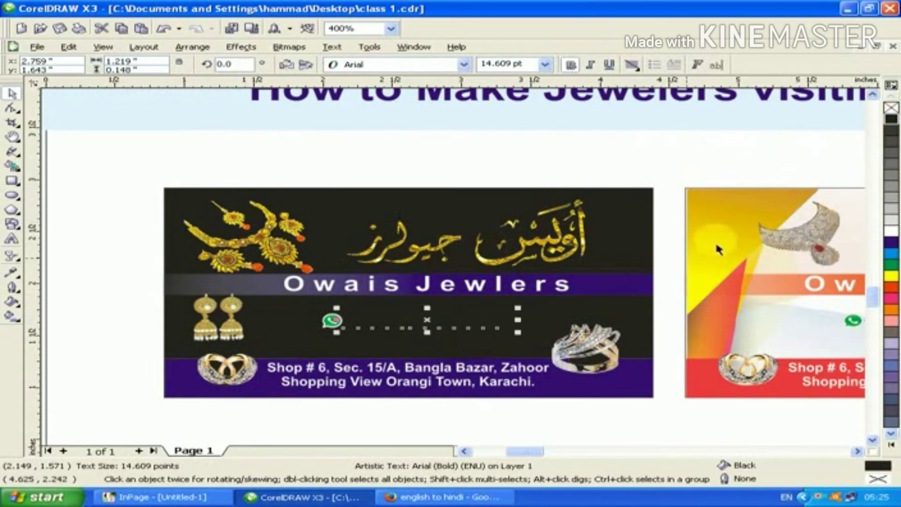
left_click(892, 235)
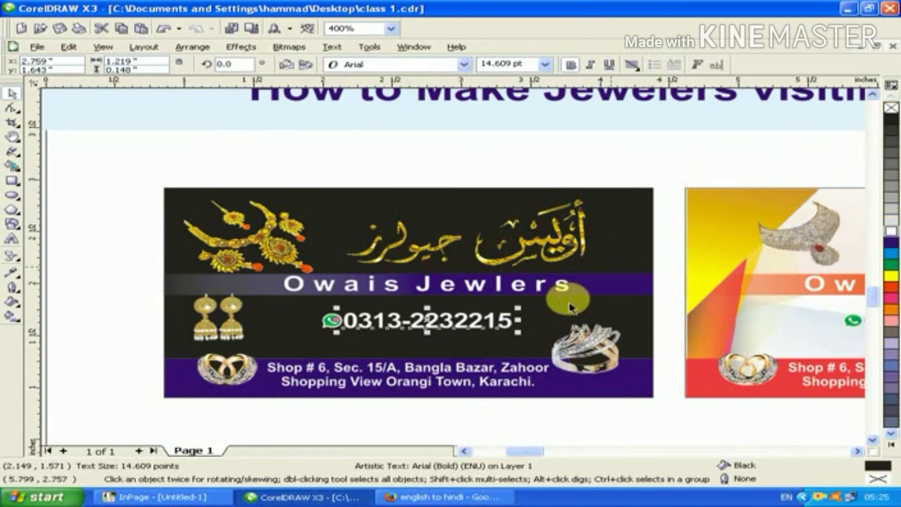
key("Escape")
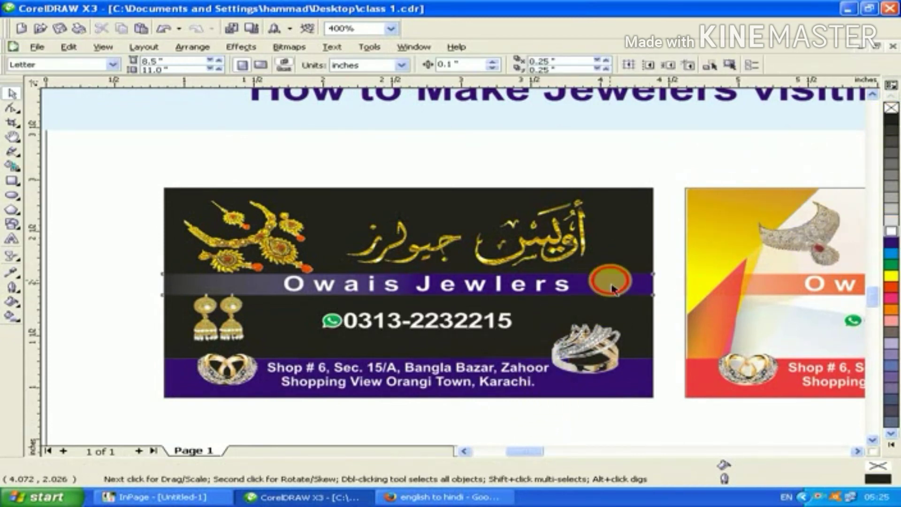
Step: Remove the linear transparency from the blue band behind the "Owais Jewlers" text
left_click(610, 281)
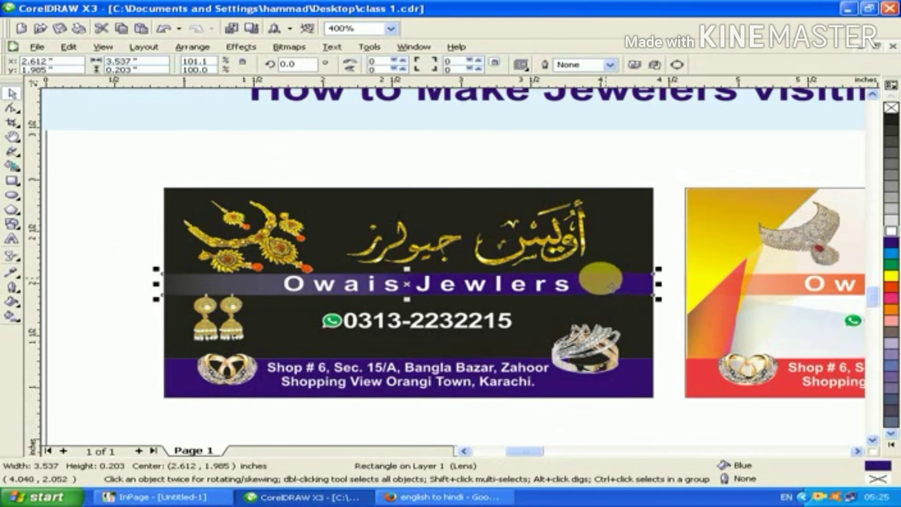
left_click(14, 320)
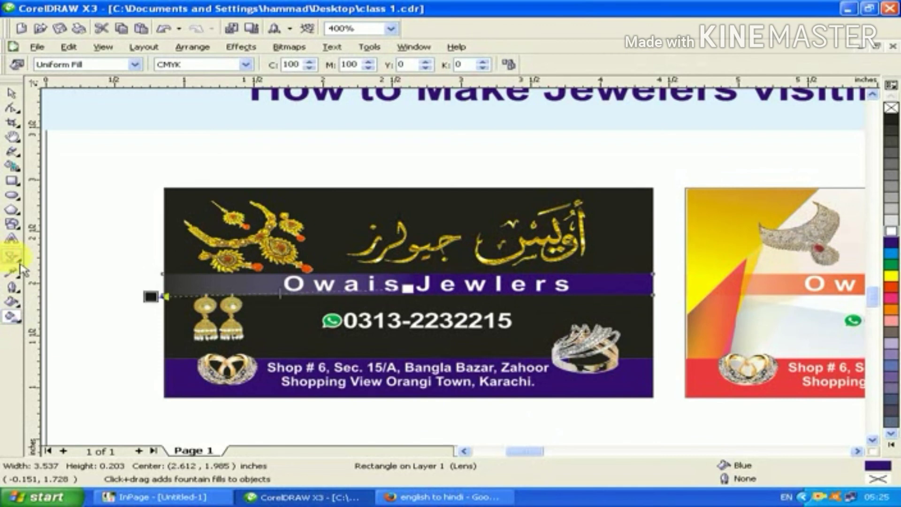
left_click(587, 65)
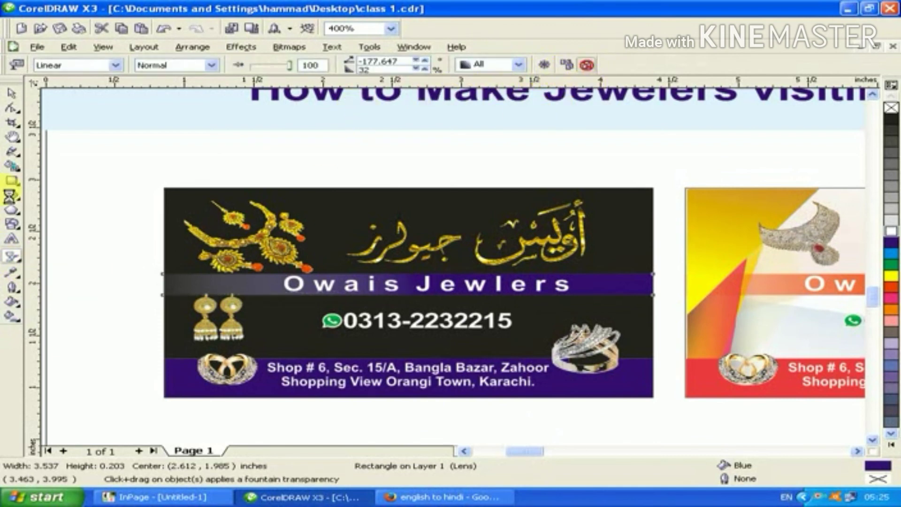
left_click(11, 94)
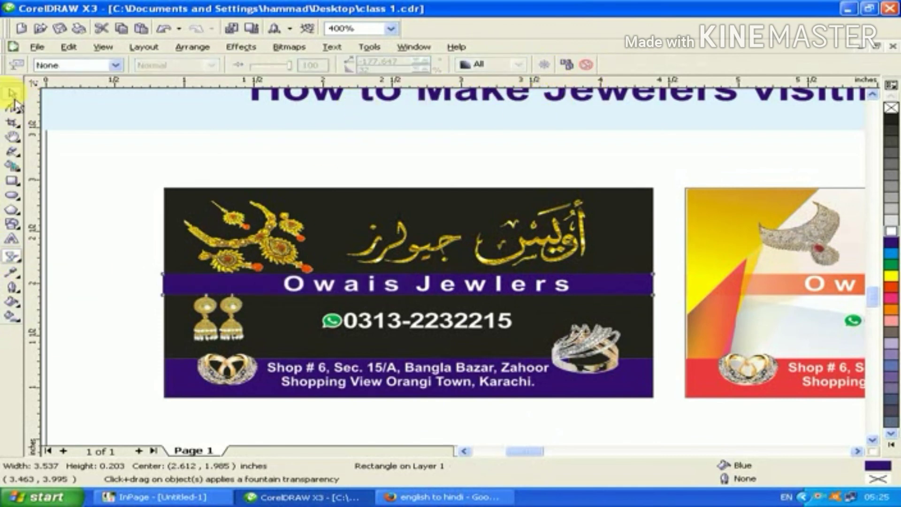
Step: Give the "Owais Jewlers" band a uniform golden-orange fill of C:8 M:37 Y:91 K:0, starting from the named colour Gold
left_click(16, 304)
left_click(47, 309)
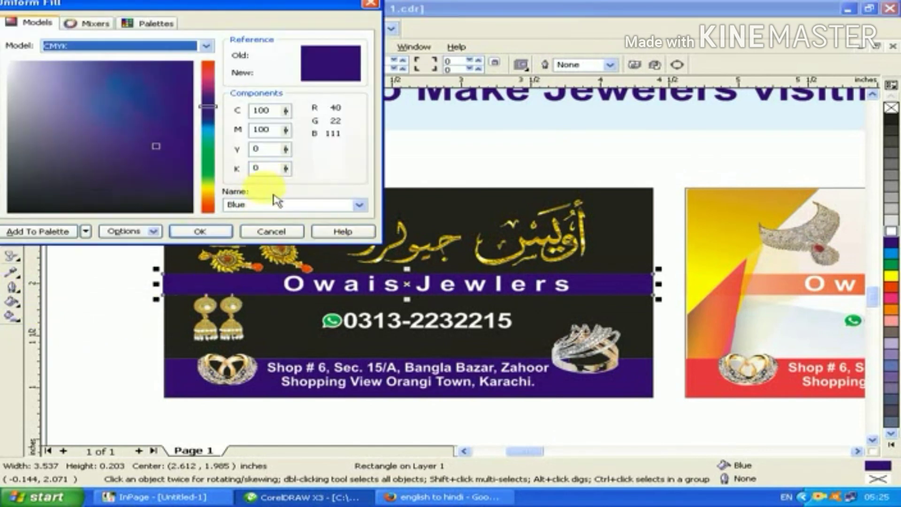
left_click(208, 207)
left_click(24, 206)
type("G")
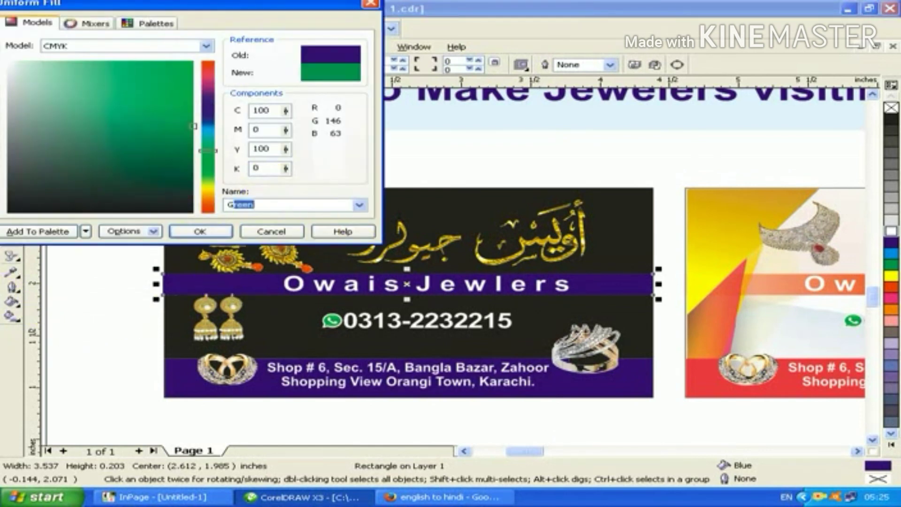
type("old")
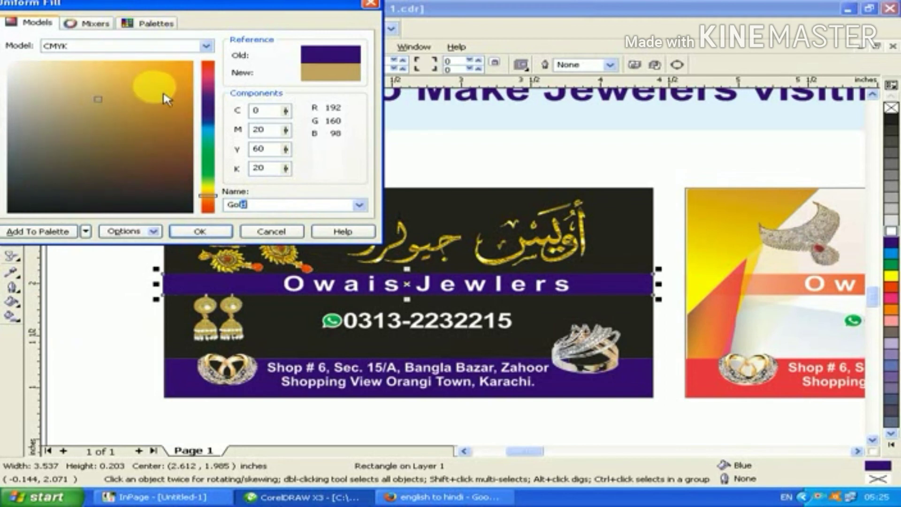
left_click(154, 86)
left_click(209, 232)
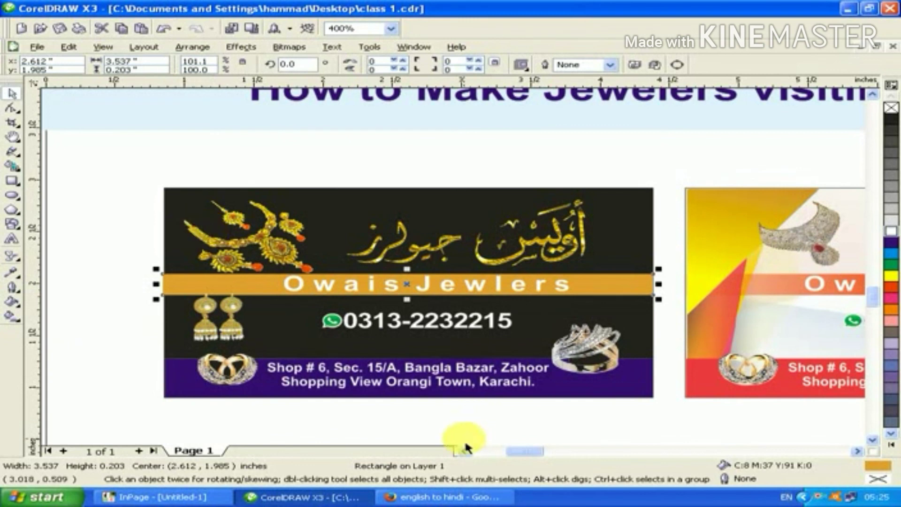
left_click(458, 418)
Step: Repeat the golden-orange fill on the blue address band along the black card's lower edge
left_click(558, 394)
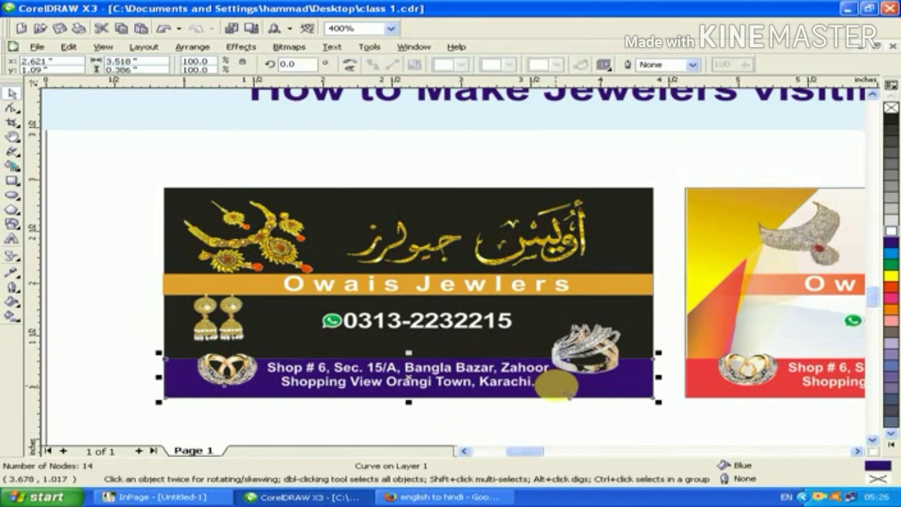
key("ctrl+r")
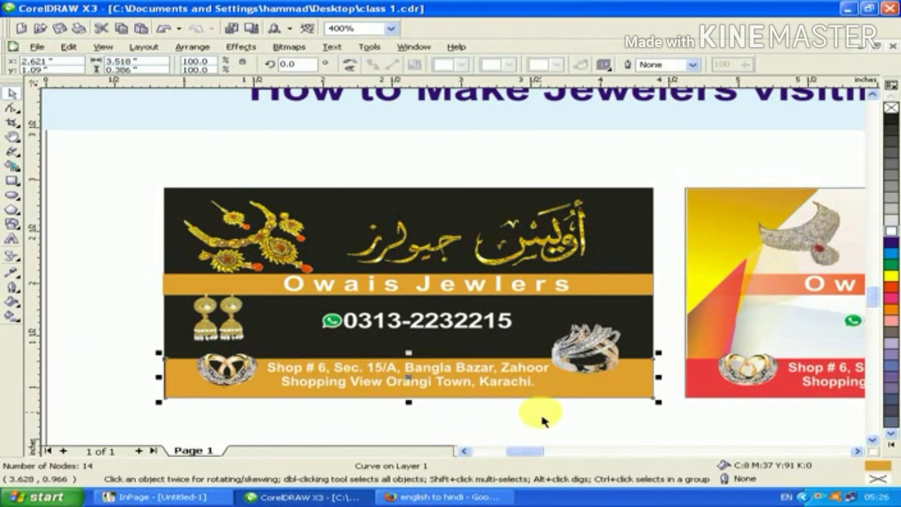
left_click(543, 419)
Step: Recolour both lines of the shop address on the golden-orange band black
left_click(477, 371)
left_click(496, 382, "shift")
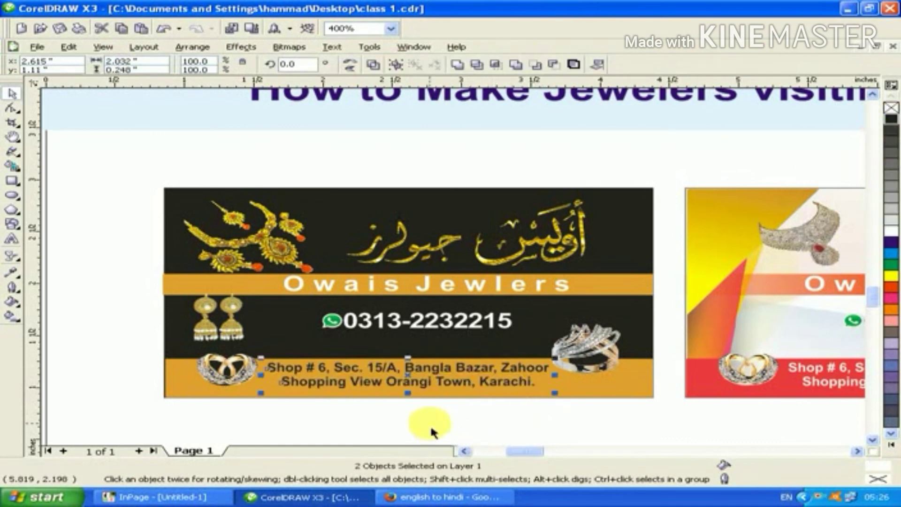
left_click(431, 429)
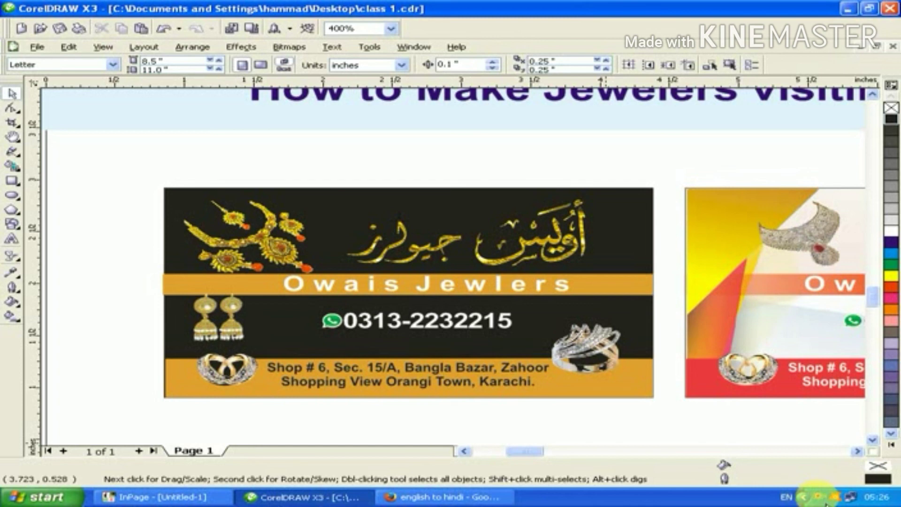
right_click(816, 501)
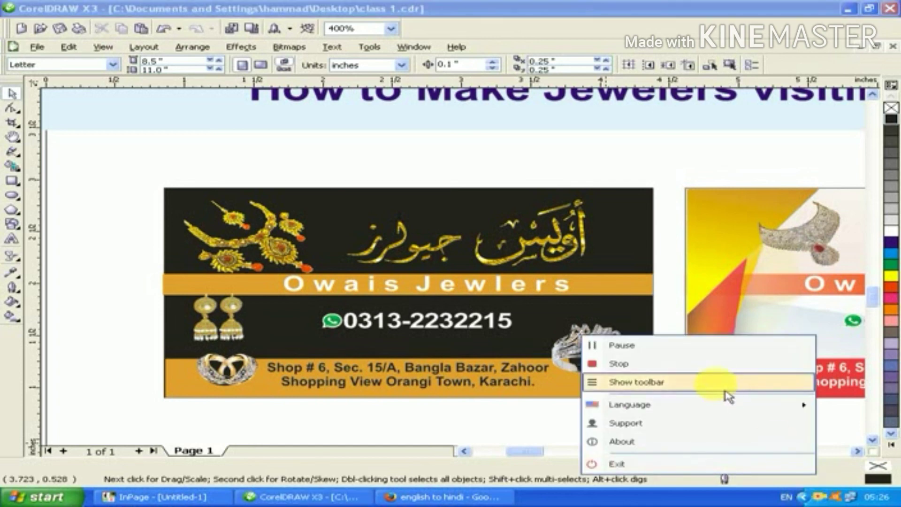